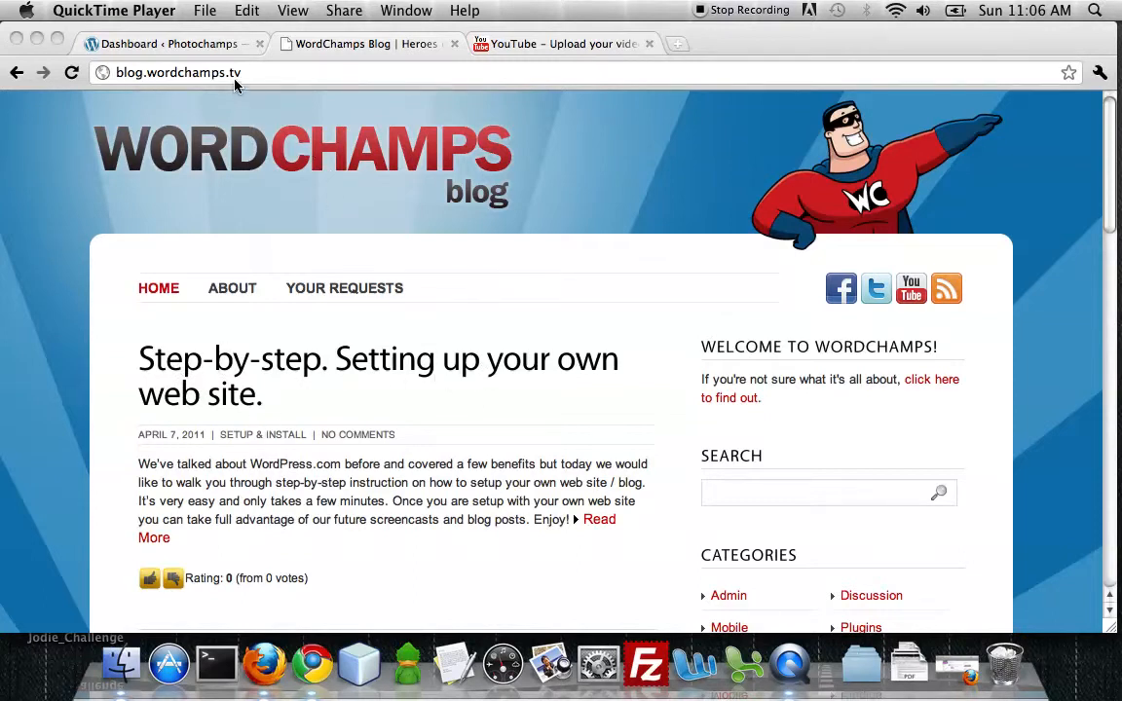
Step: Open the live Photochamps site from its dashboard and examine the home page's header, navigation and content
left_click(231, 48)
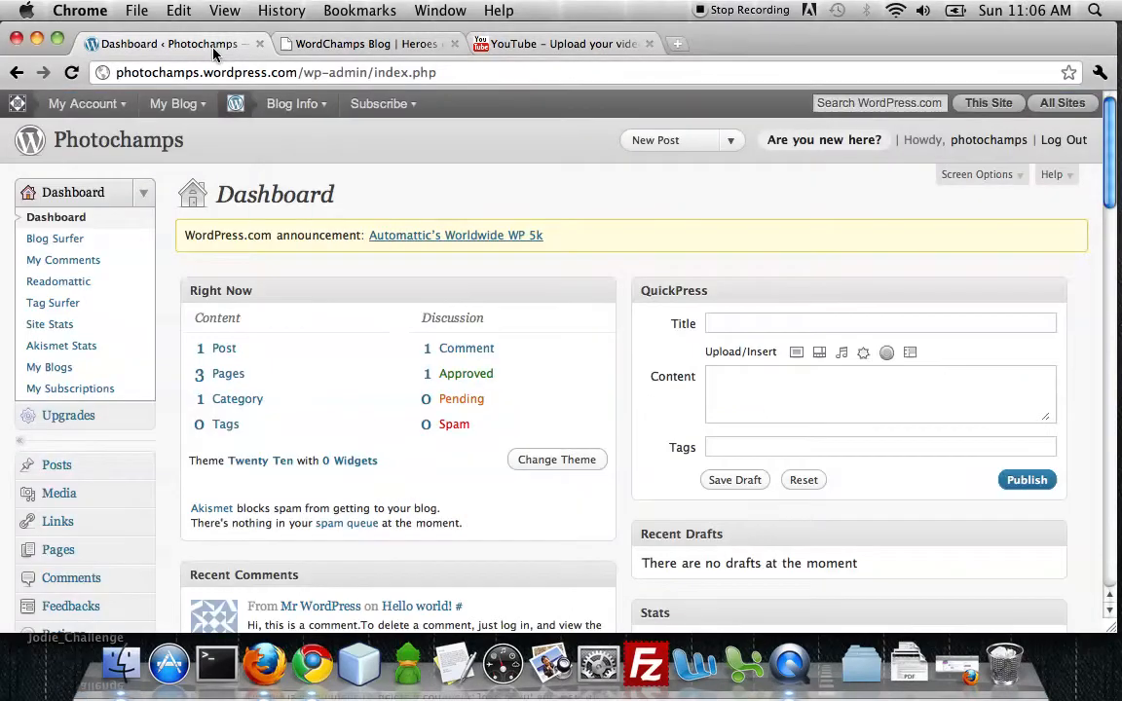
left_click(248, 148)
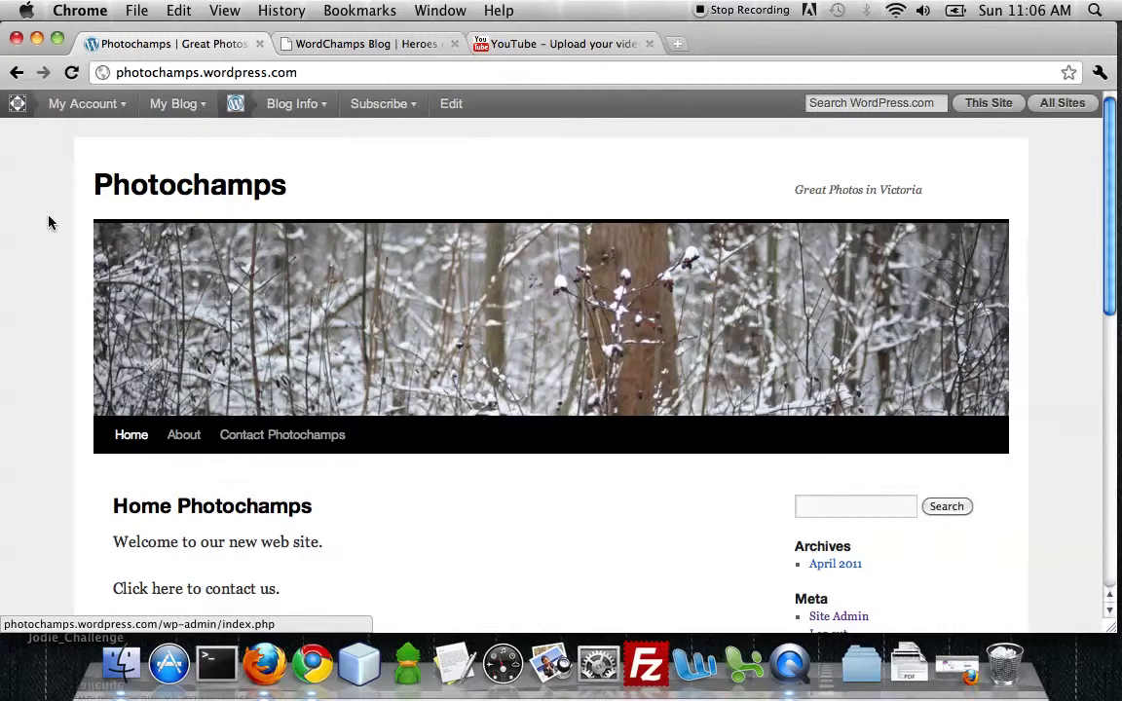
scroll(48, 223, "down", 5)
scroll(49, 223, "up", 4)
scroll(49, 223, "up", 2)
scroll(67, 278, "down", 2)
scroll(66, 278, "down", 4)
scroll(66, 278, "up", 6)
scroll(66, 279, "down", 1)
scroll(66, 279, "down", 4)
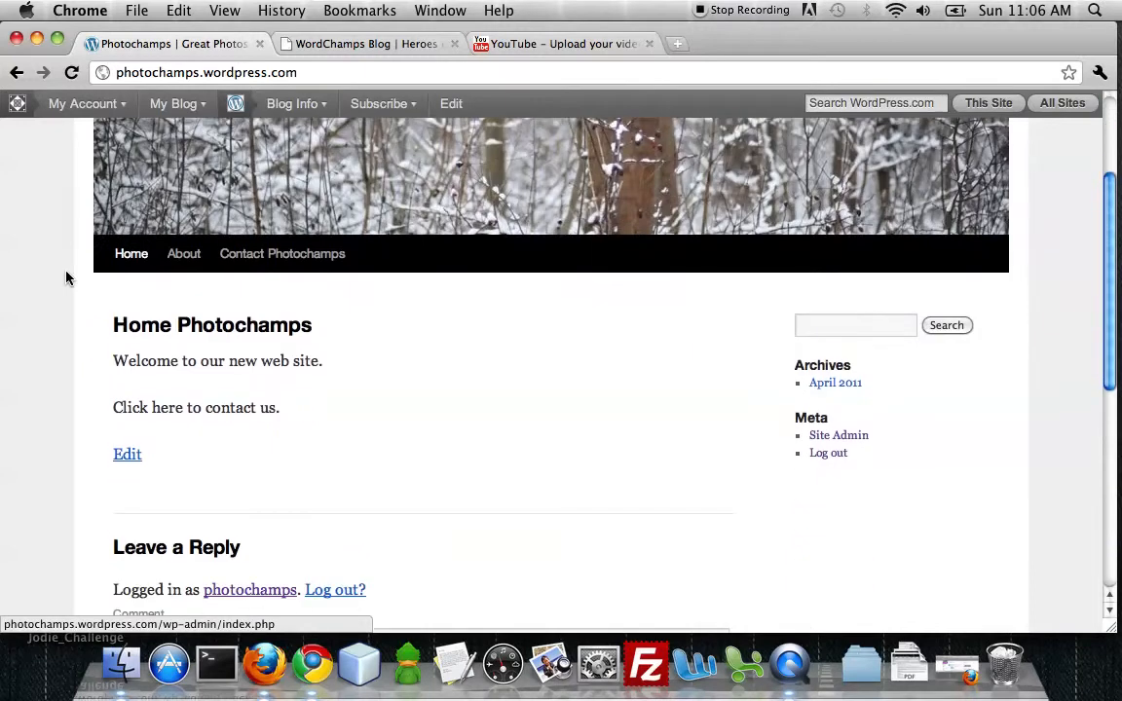
scroll(66, 278, "up", 4)
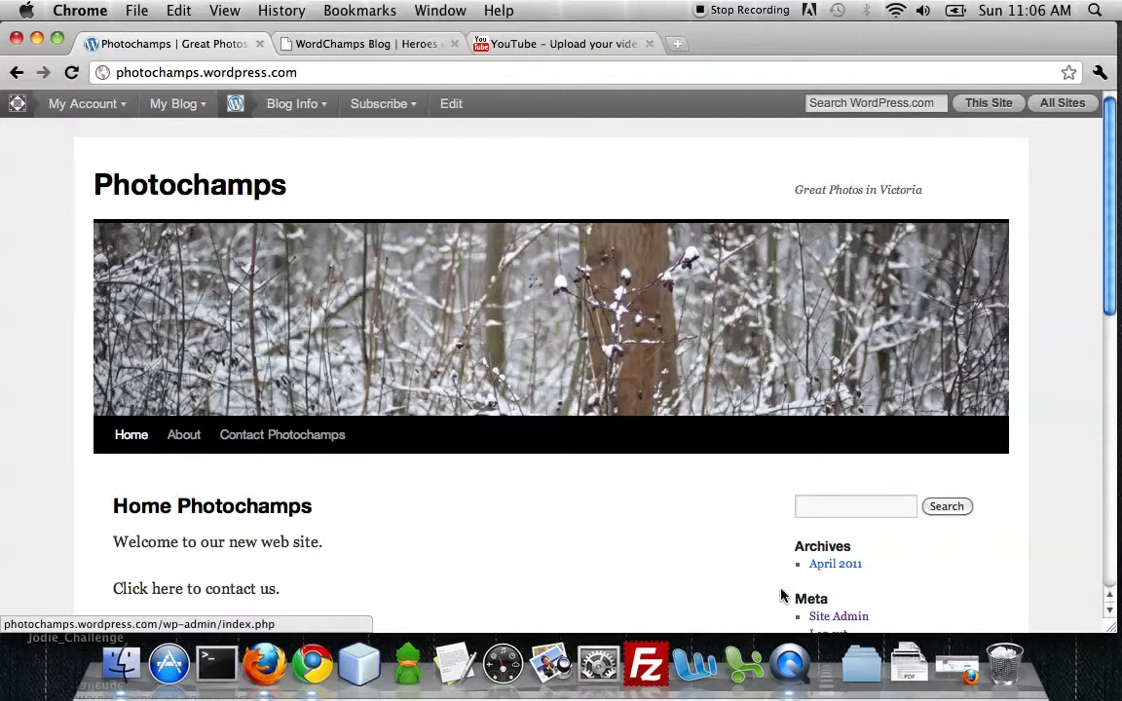
Step: Review the Photochamps home page's Archives and Meta links, glancing at the WordChamps blog in between
scroll(578, 554, "down", 3)
scroll(578, 554, "up", 3)
left_click(372, 46)
left_click(223, 39)
scroll(846, 376, "down", 3)
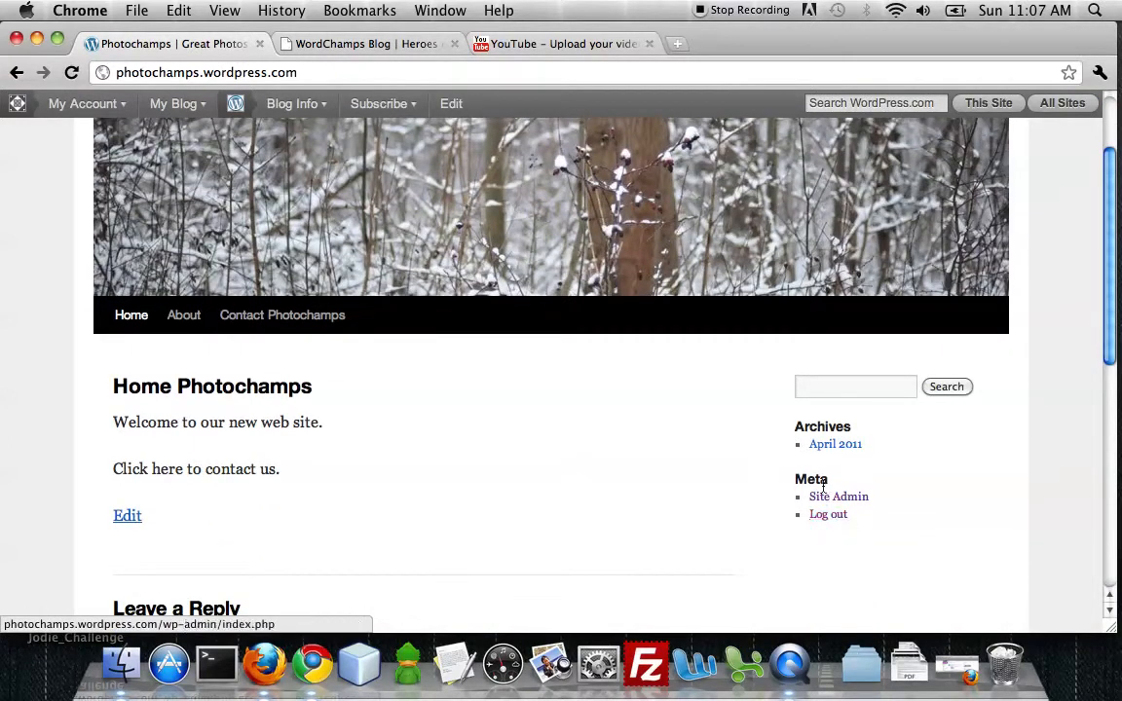
scroll(876, 520, "up", 3)
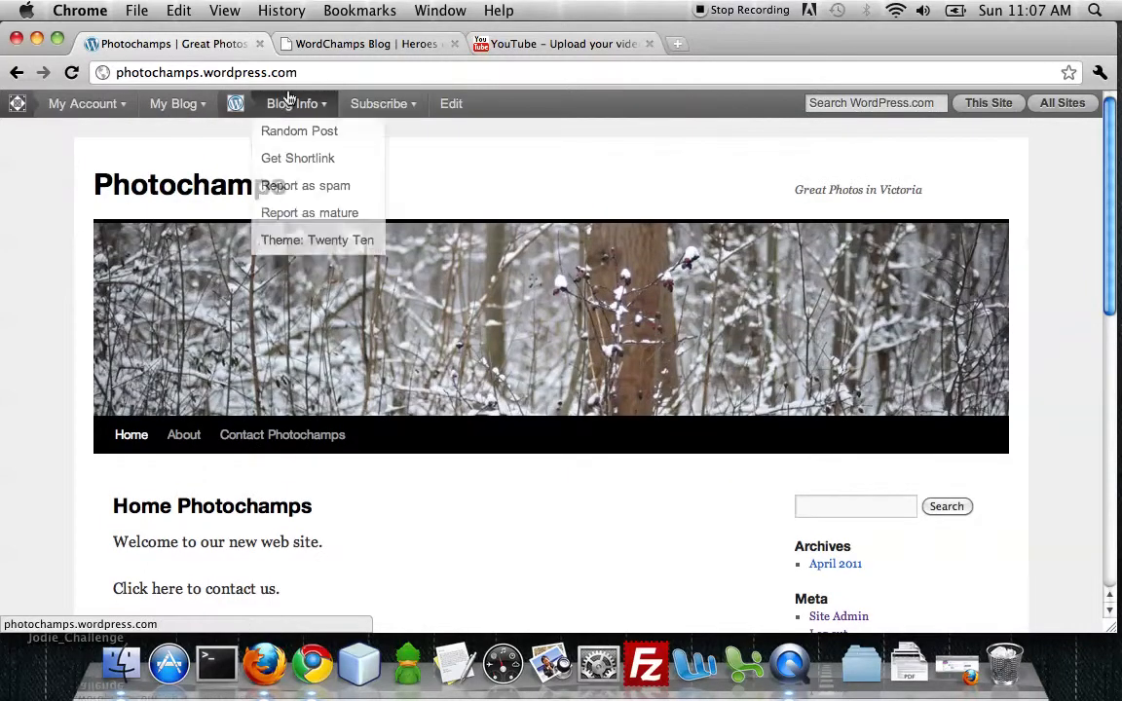
Step: Return to the Photochamps dashboard and collapse the Dashboard, Appearance and Settings sections of the admin navigation
mouse_move(176, 103)
left_click(167, 131)
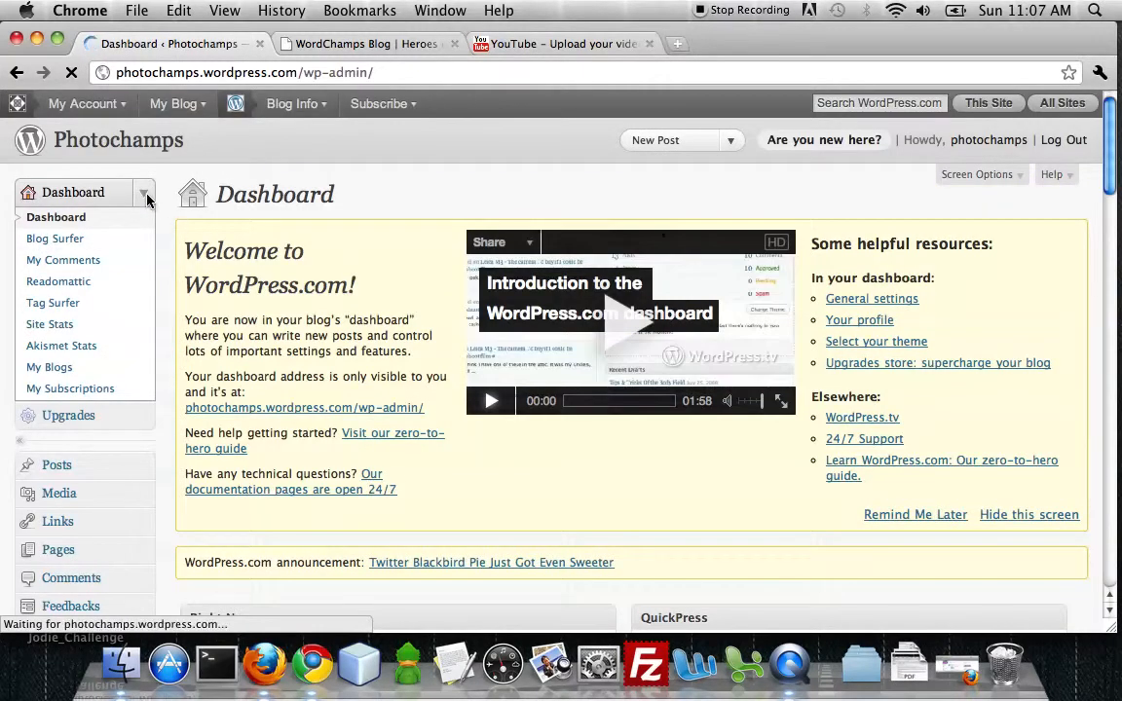
left_click(145, 196)
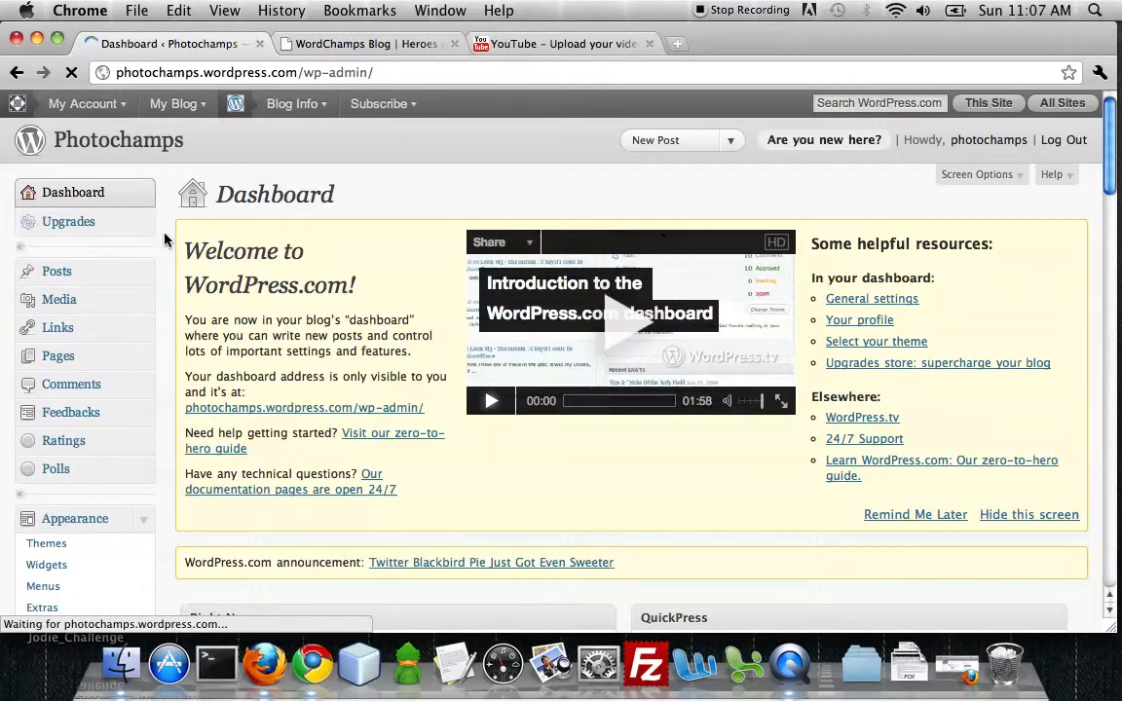
scroll(164, 240, "down", 5)
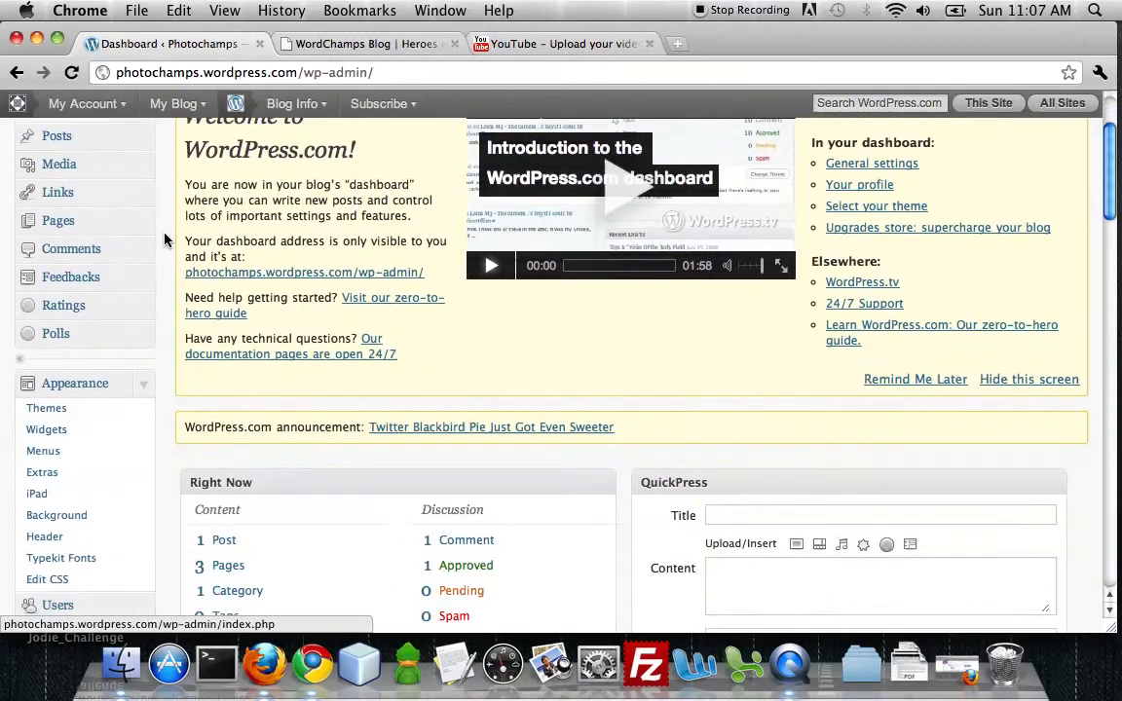
left_click(145, 319)
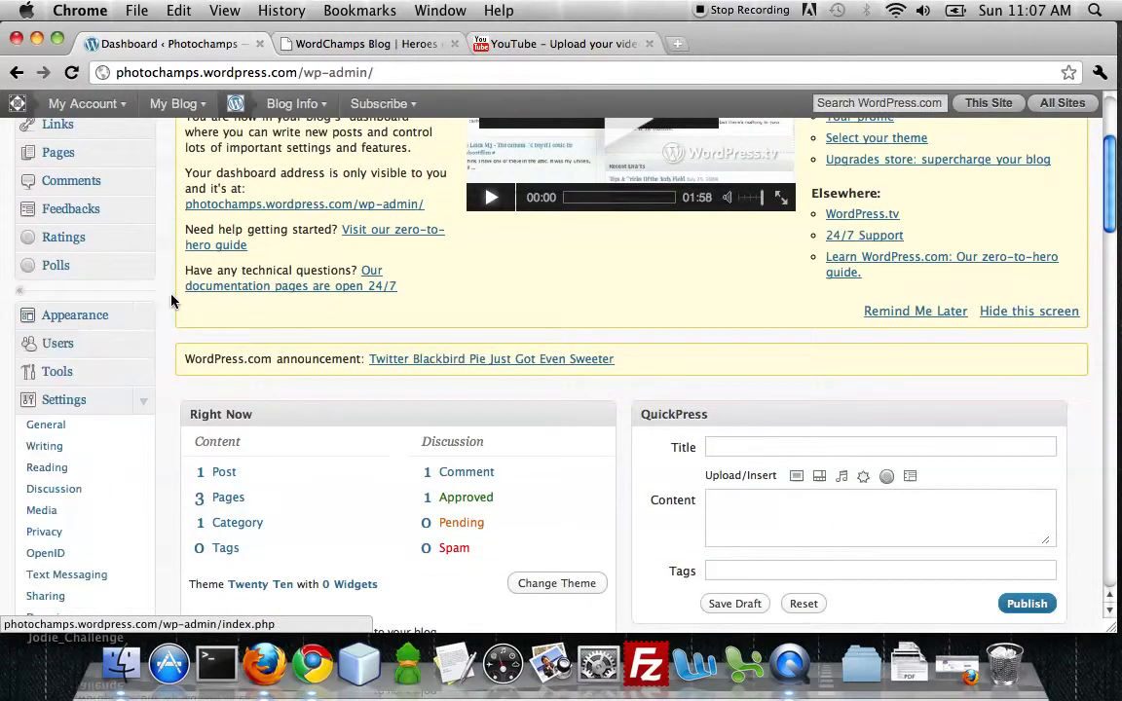
left_click(142, 402)
scroll(177, 405, "up", 5)
scroll(176, 404, "down", 3)
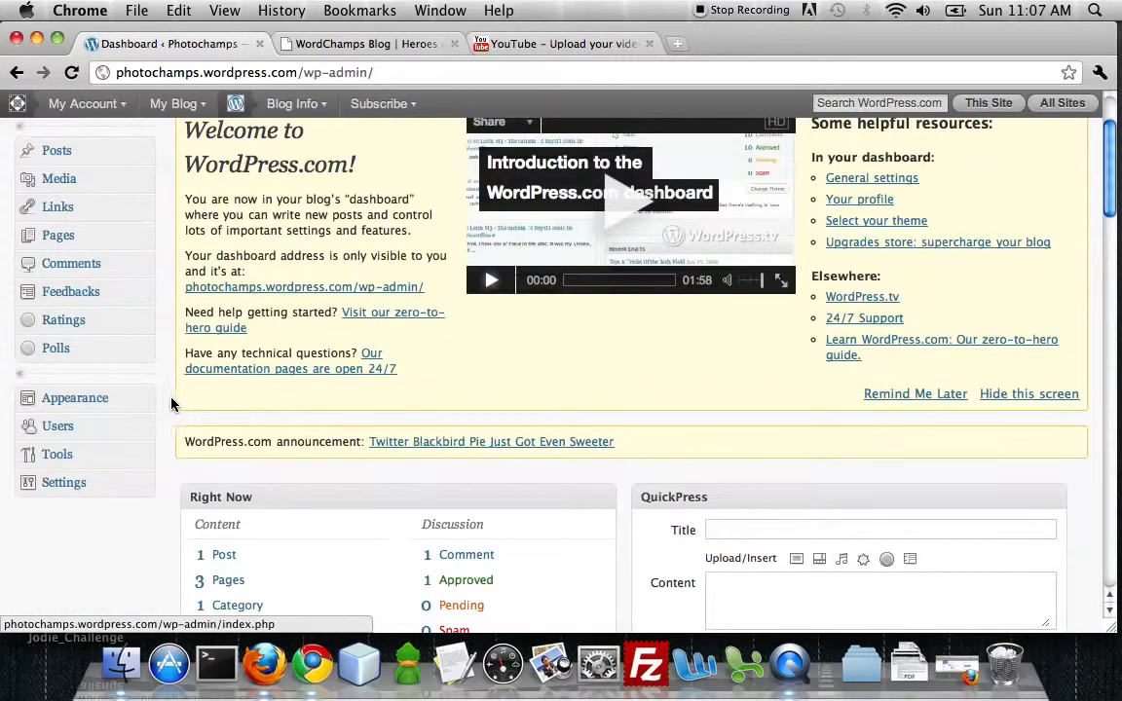
Step: Open the theme management page under Appearance
left_click(70, 402)
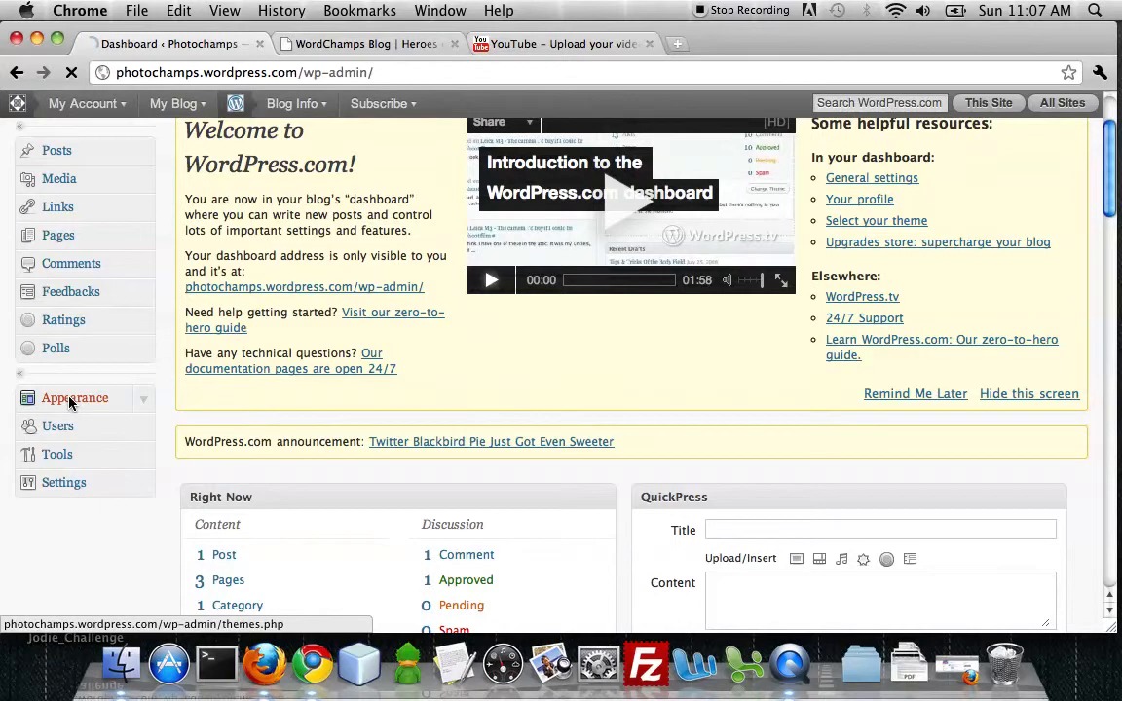
scroll(171, 457, "down", 4)
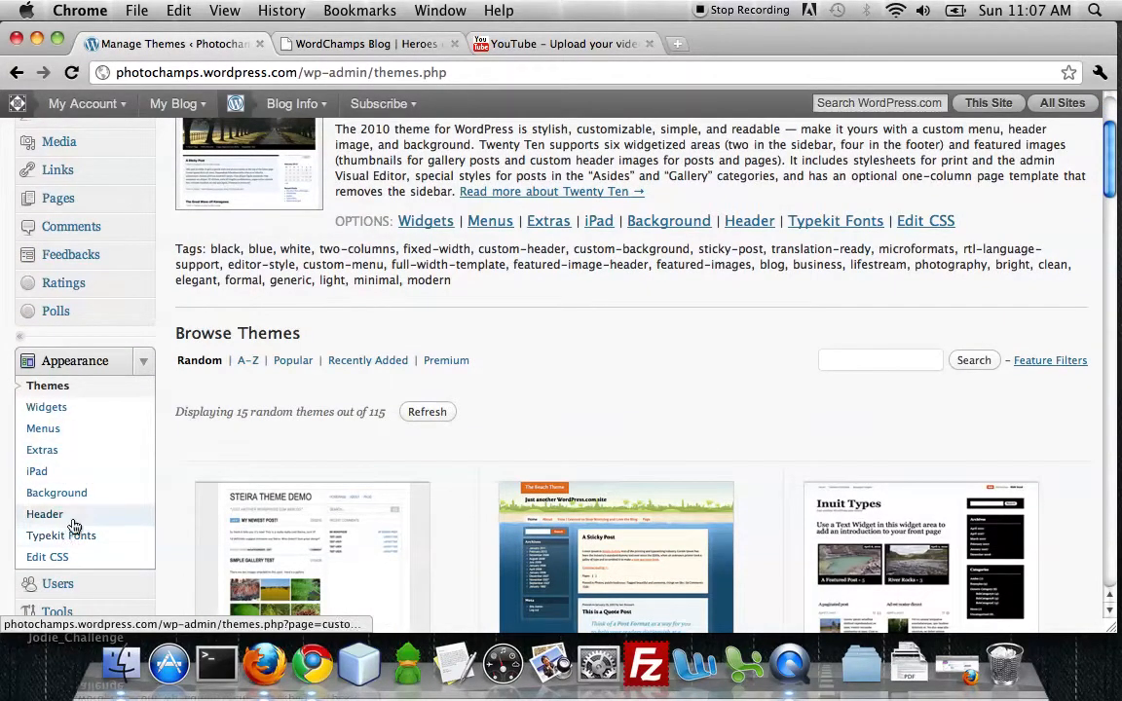
left_click(62, 386)
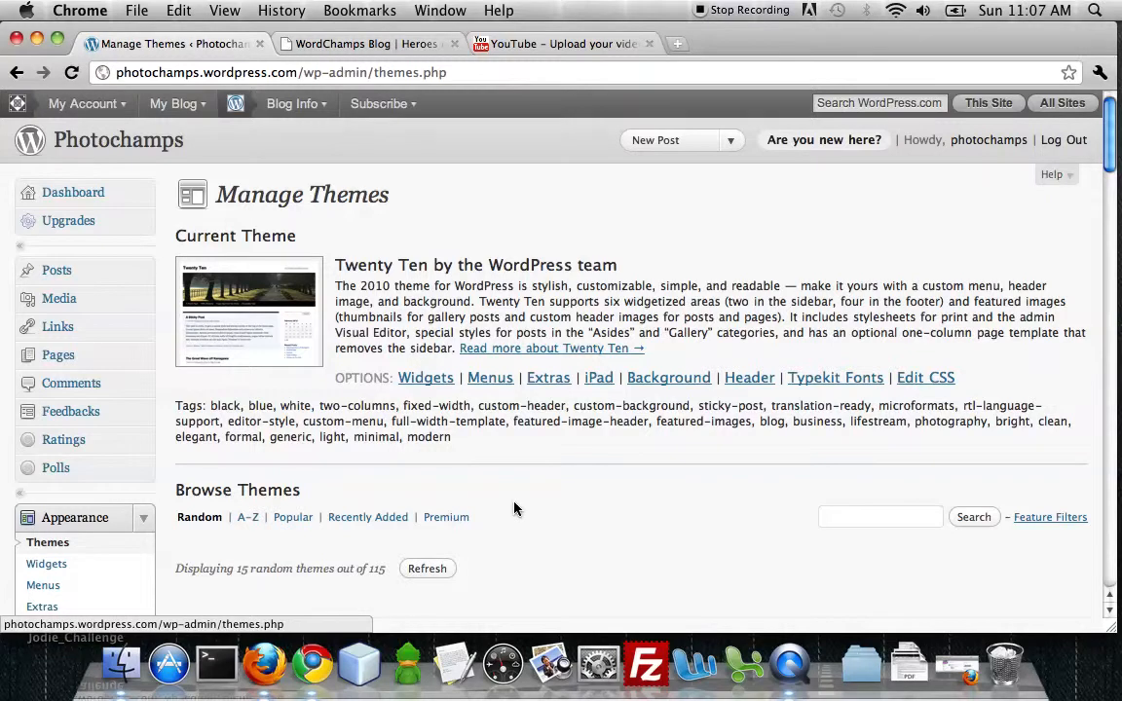
Step: List the available themes by popularity and look through the first page of them
scroll(516, 508, "down", 2)
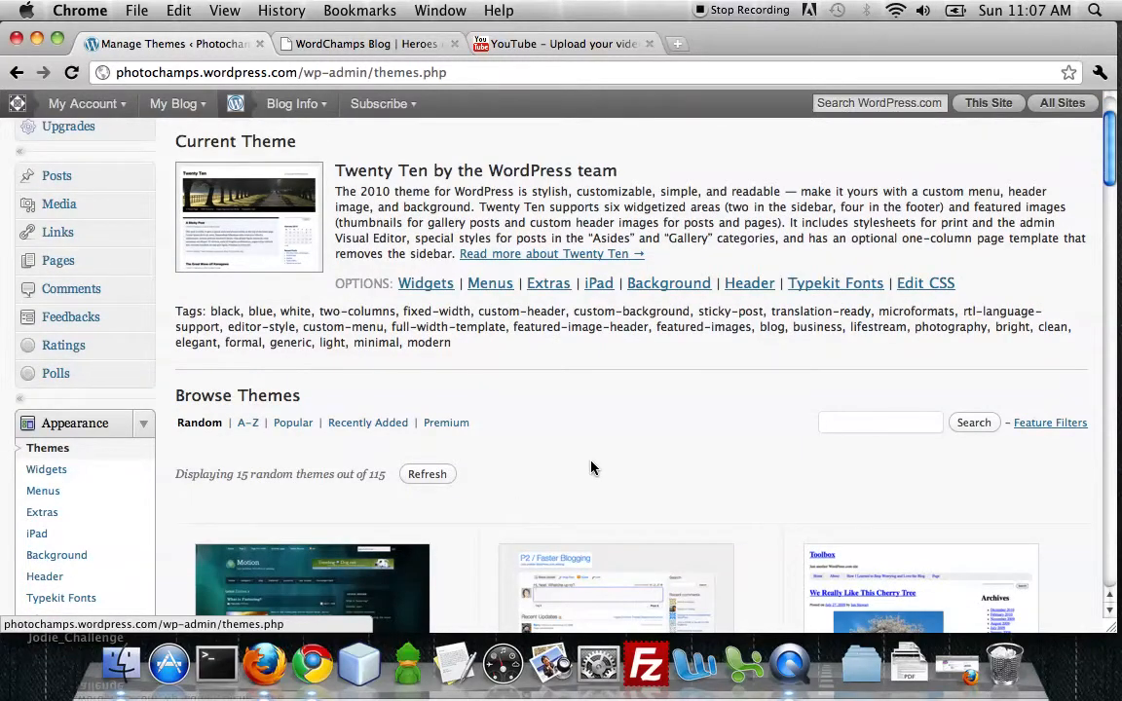
scroll(591, 469, "down", 2)
left_click(841, 352)
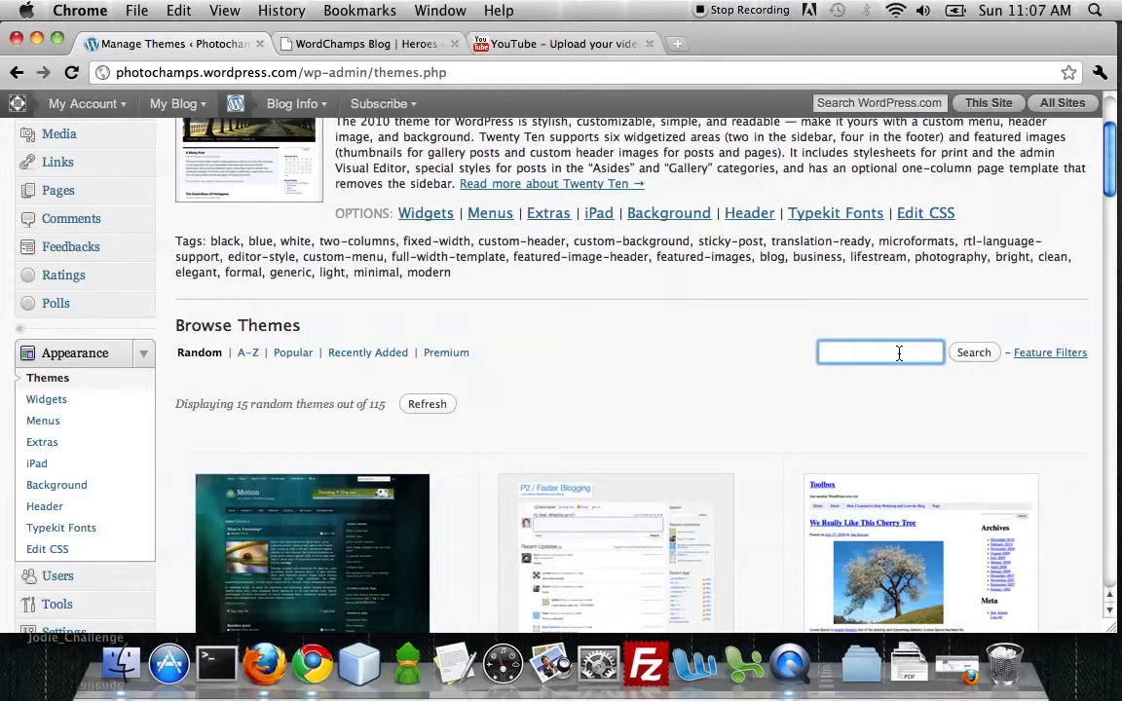
left_click(286, 362)
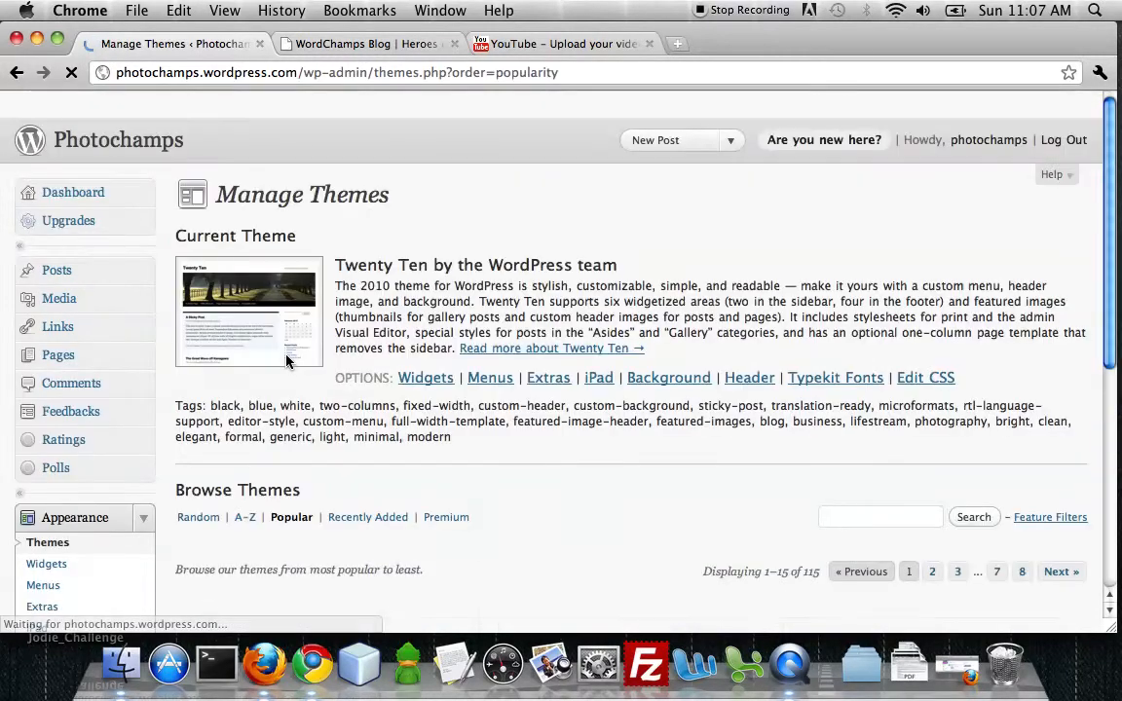
scroll(443, 423, "down", 5)
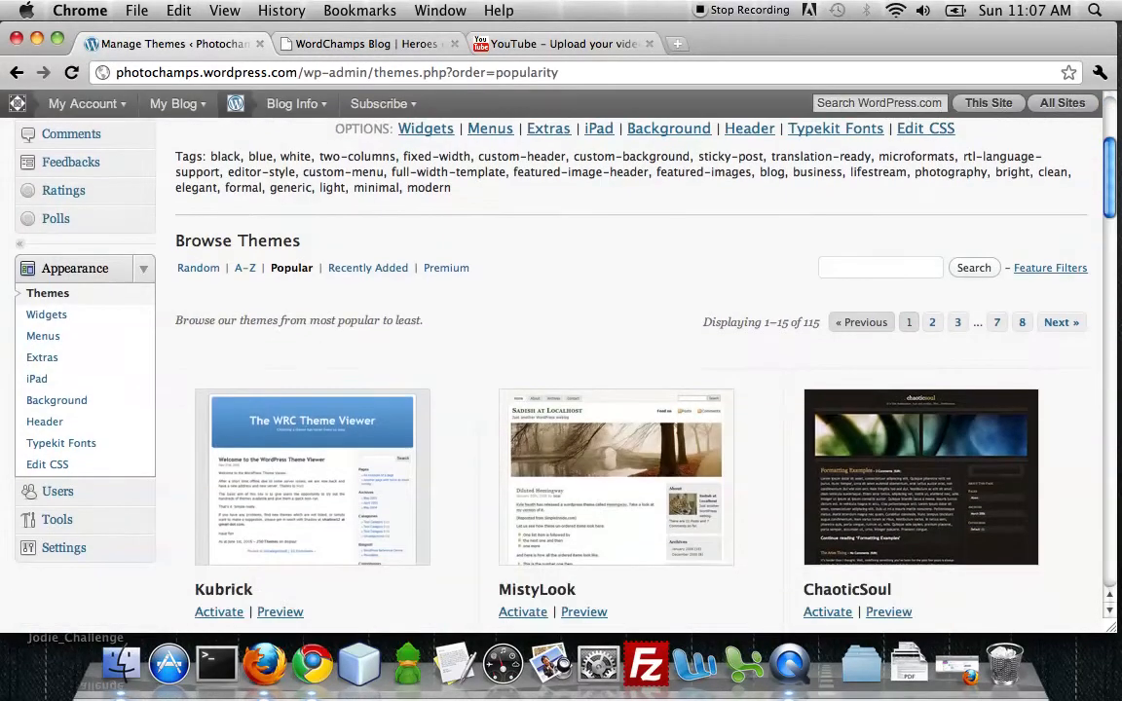
scroll(470, 472, "down", 8)
scroll(471, 473, "down", 2)
scroll(468, 467, "down", 10)
scroll(466, 466, "down", 20)
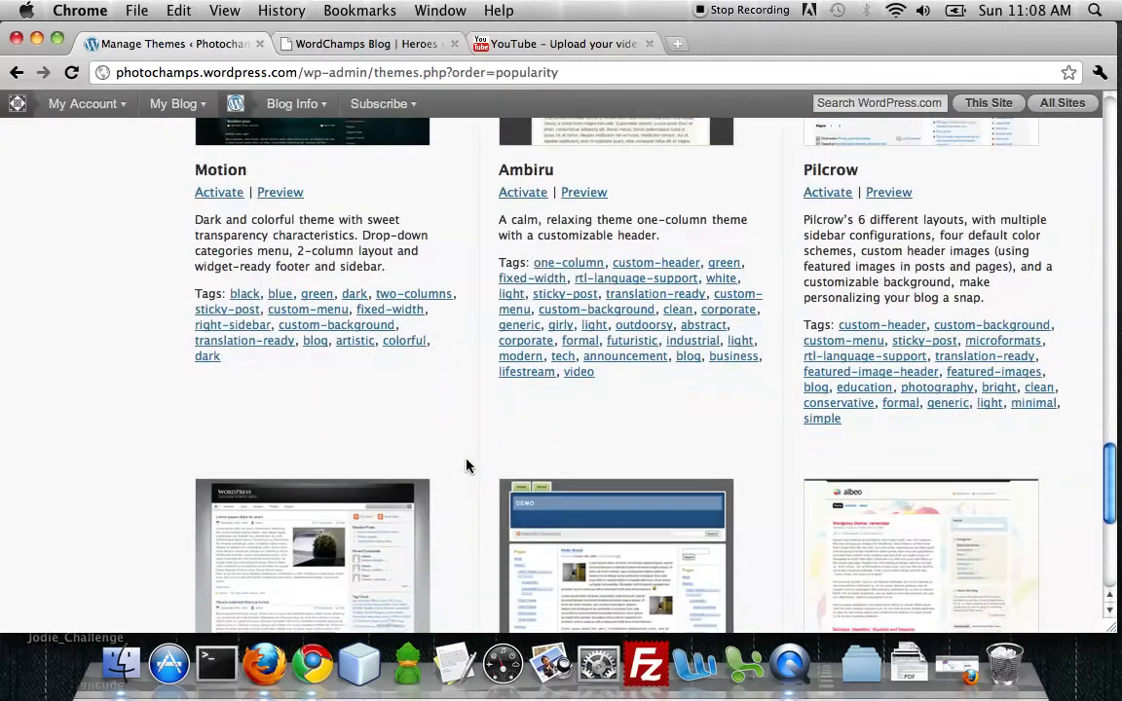
scroll(466, 467, "down", 8)
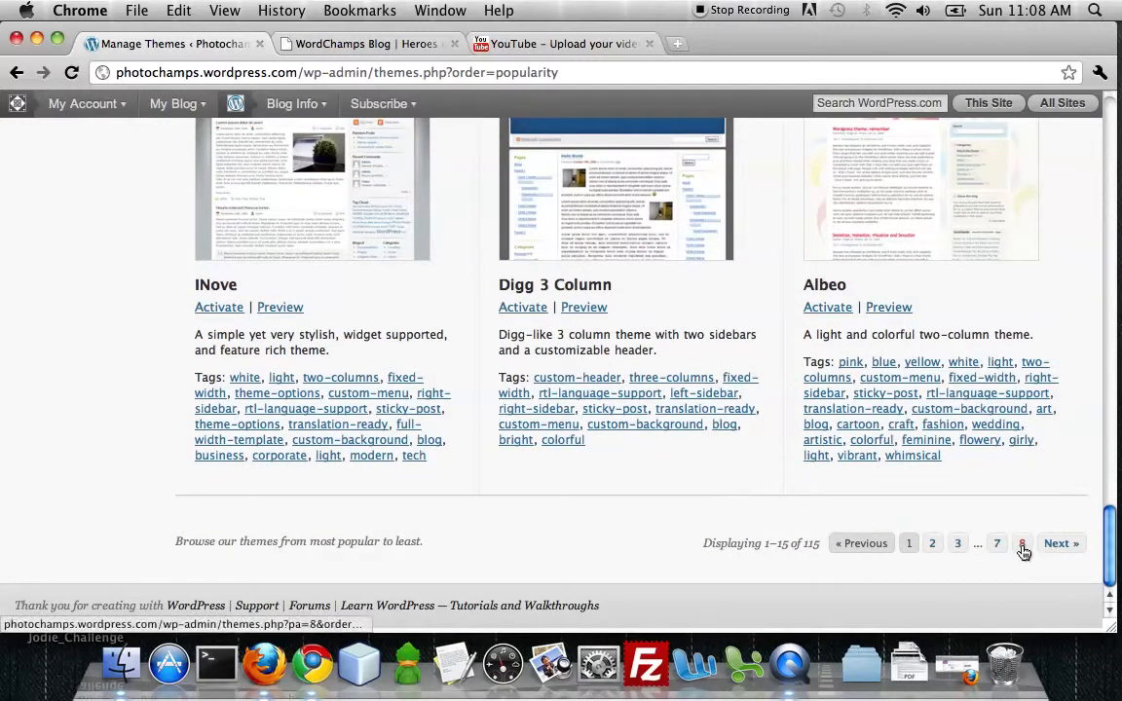
scroll(513, 476, "up", 20)
scroll(513, 476, "up", 15)
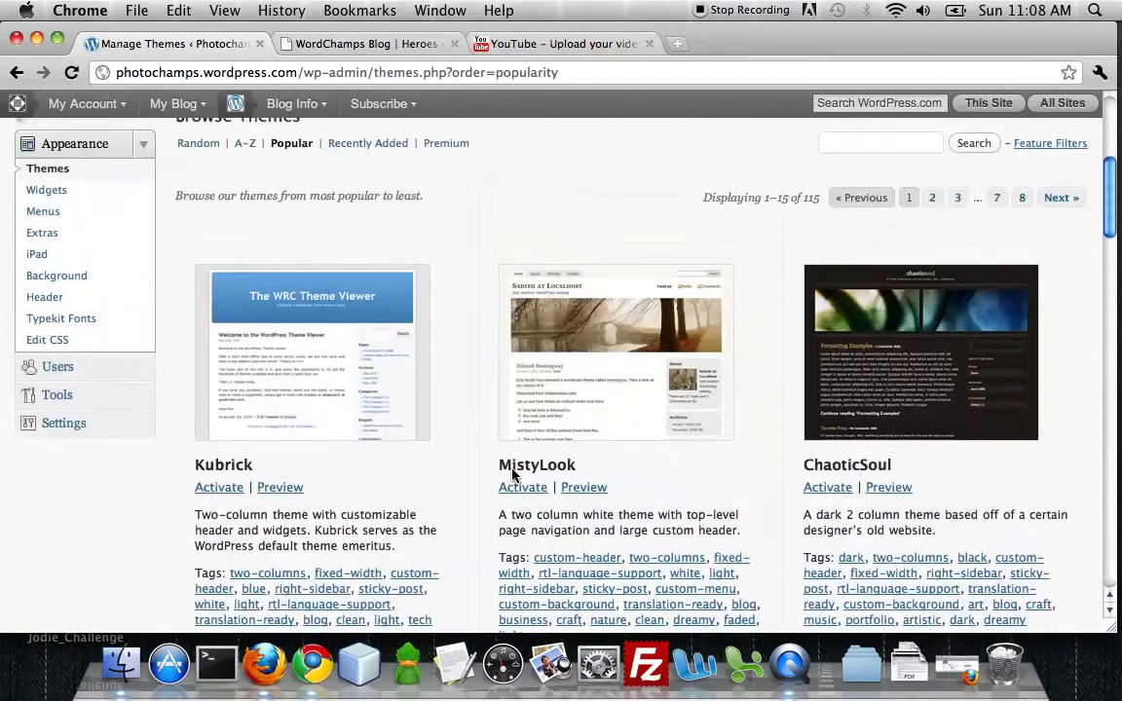
Step: Search the available themes for "notepad"
left_click(851, 518)
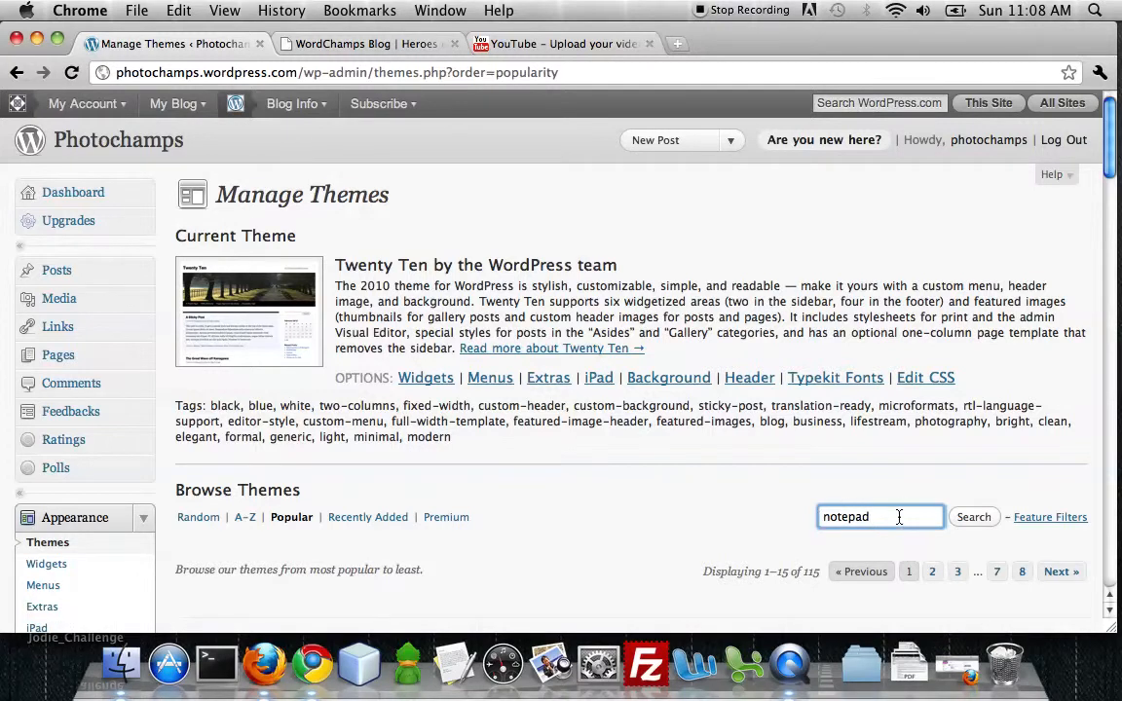
left_click(965, 517)
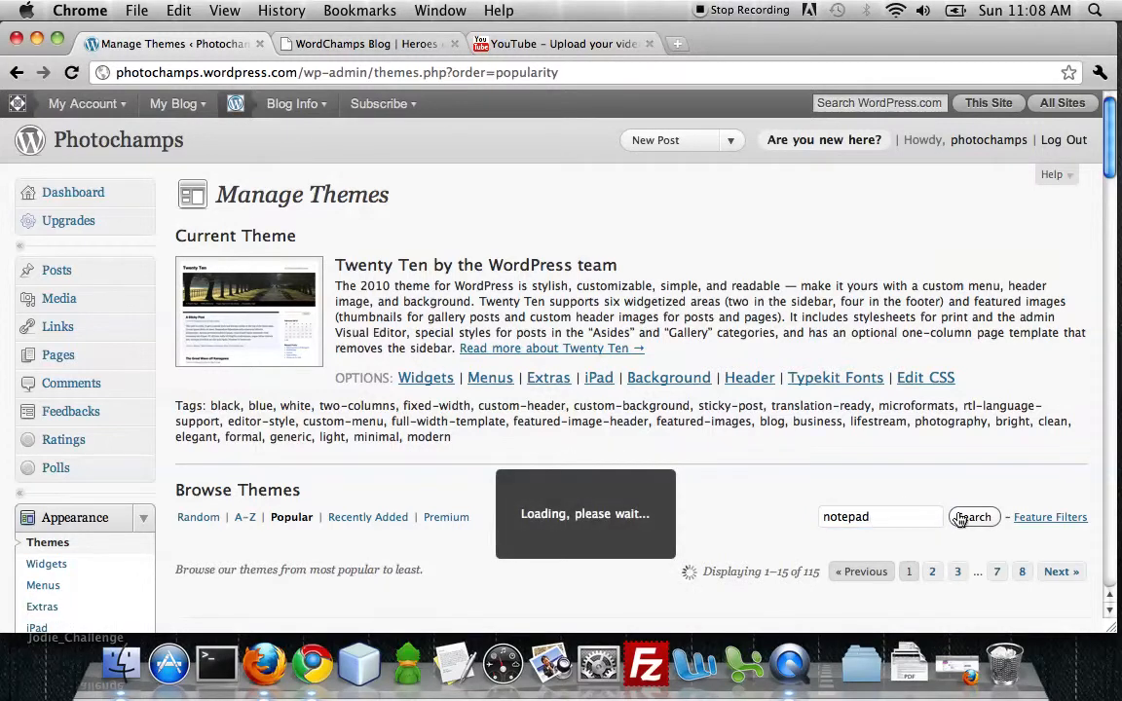
scroll(556, 428, "down", 6)
scroll(404, 360, "down", 1)
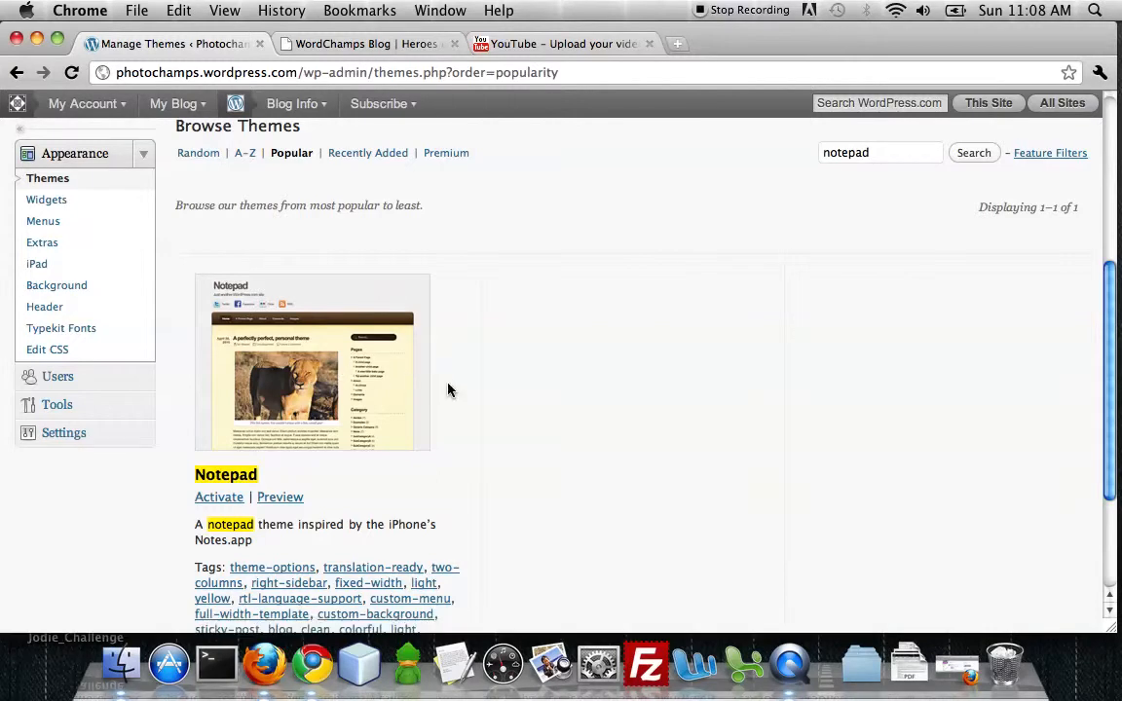
Step: Preview the Notepad theme on the site, examine its navigation, content area and sidebar, and close the preview
scroll(448, 390, "up", 2)
scroll(448, 389, "up", 5)
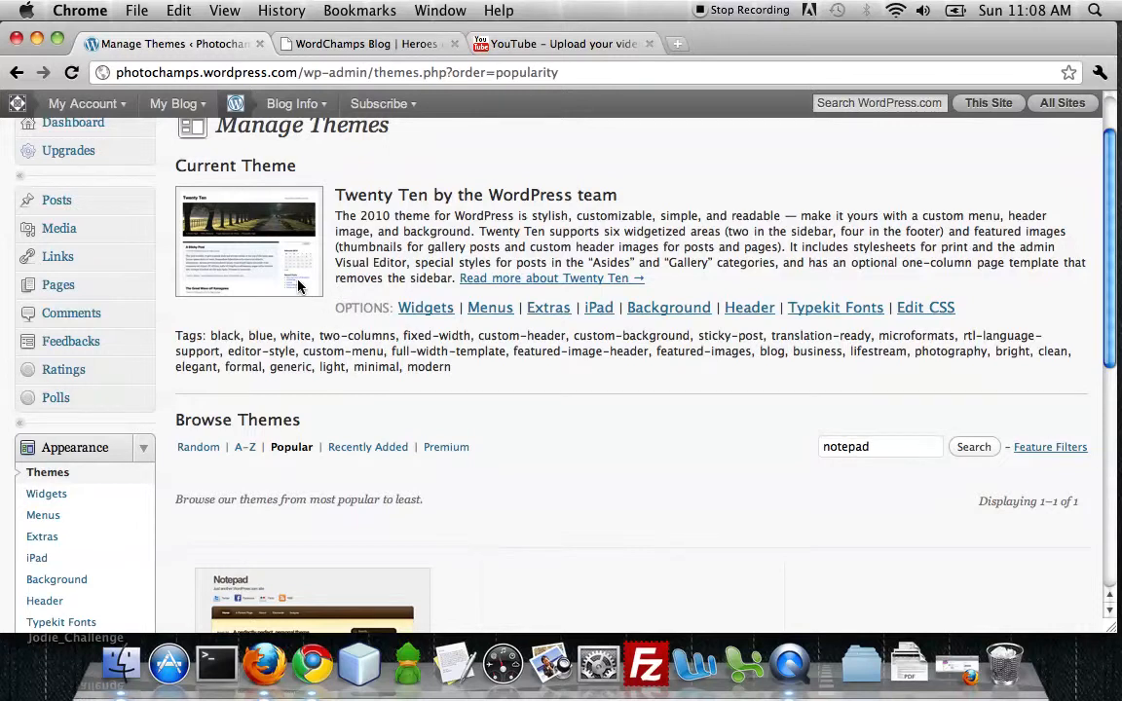
scroll(445, 425, "down", 3)
scroll(388, 500, "down", 3)
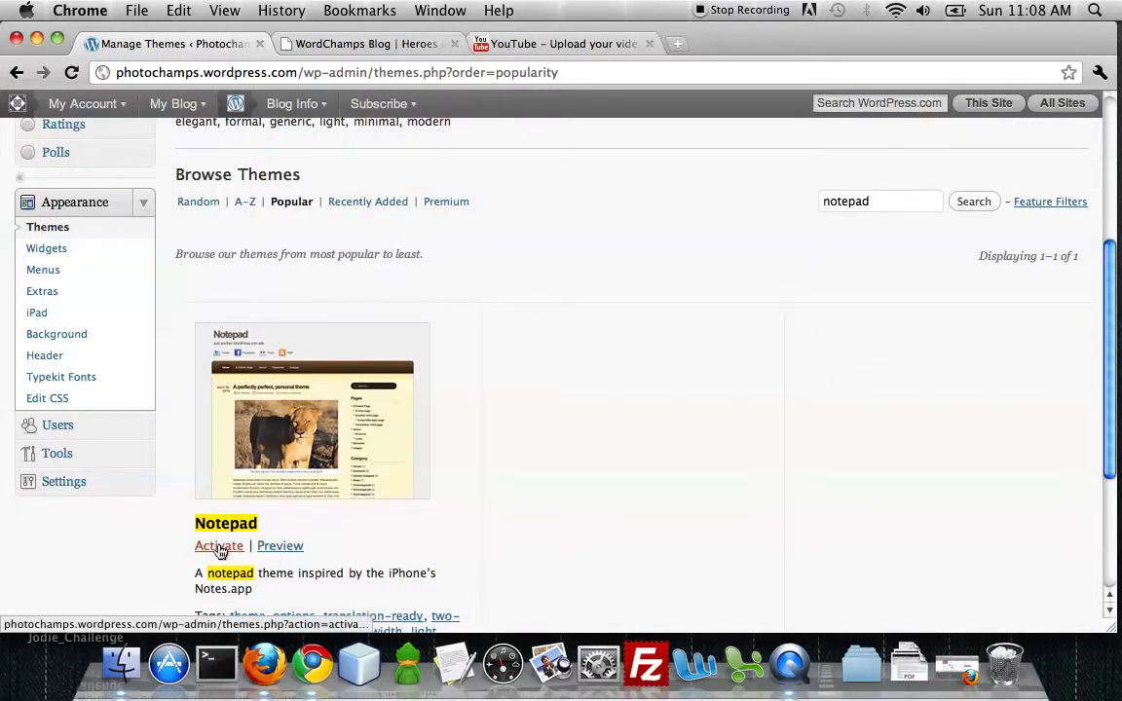
left_click(281, 548)
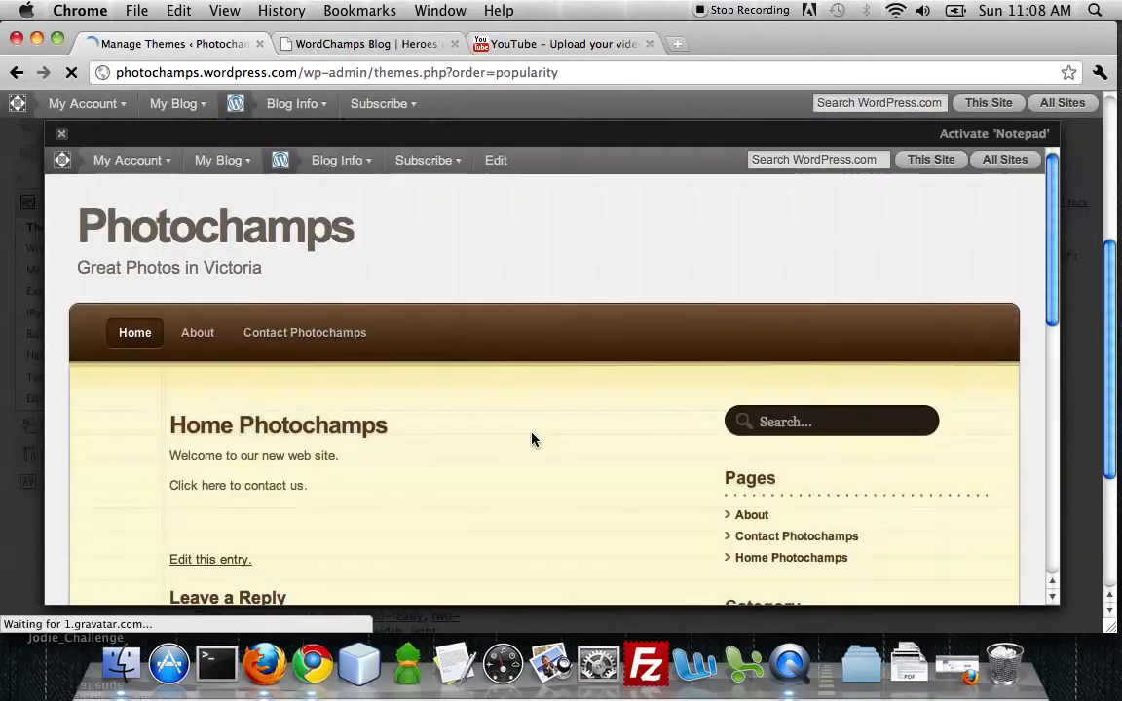
scroll(531, 440, "down", 2)
scroll(530, 439, "up", 2)
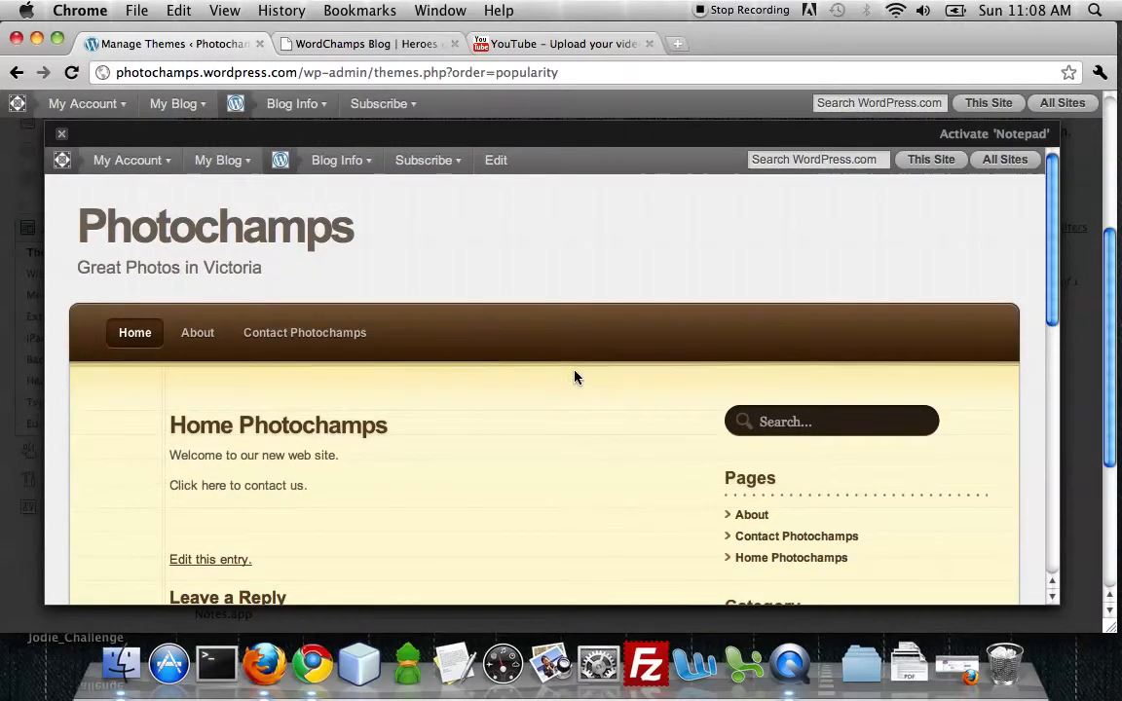
scroll(573, 371, "down", 1)
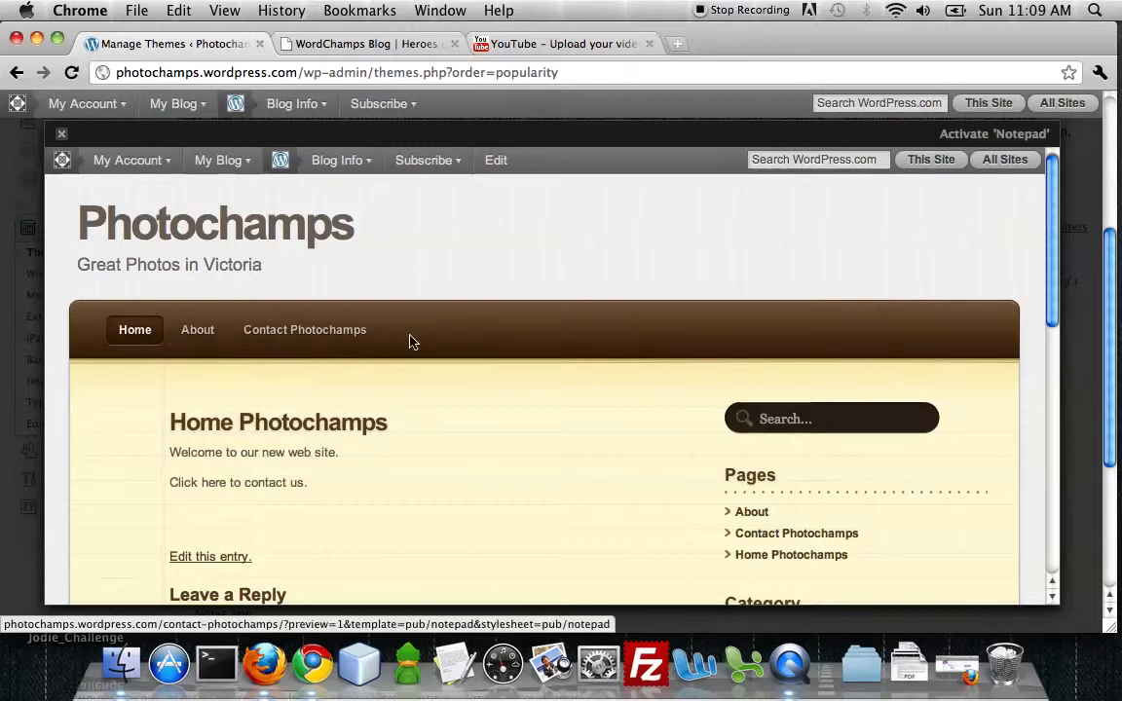
scroll(594, 463, "down", 5)
scroll(598, 464, "up", 1)
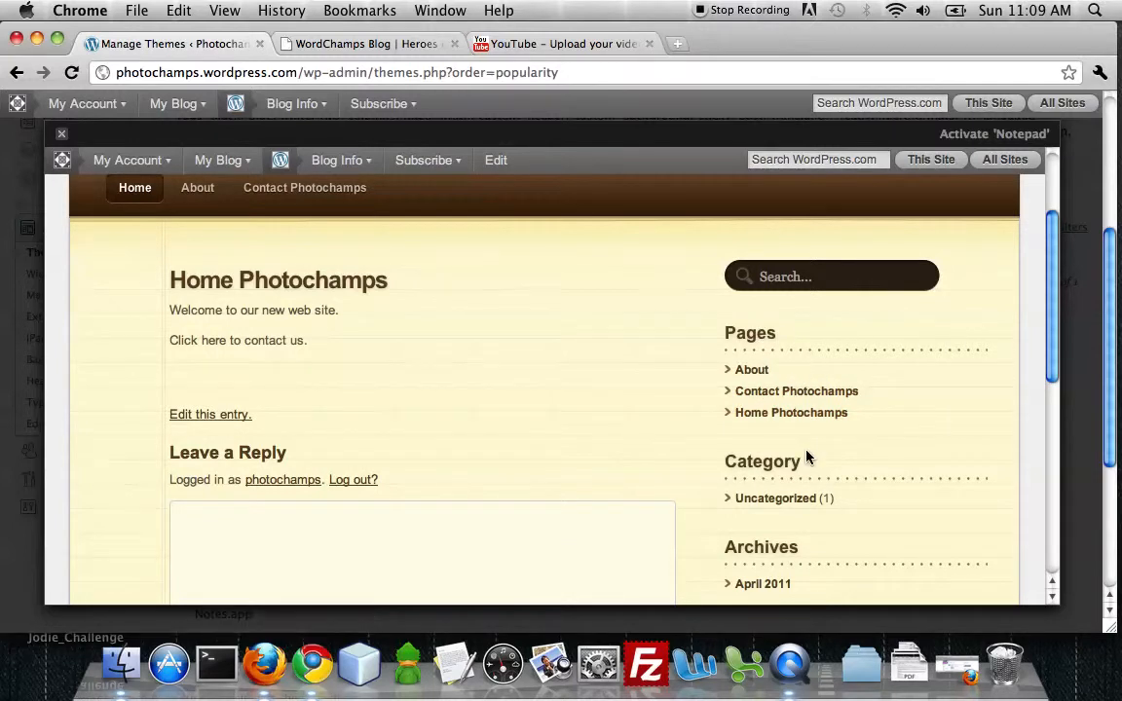
scroll(807, 456, "down", 4)
scroll(807, 456, "up", 5)
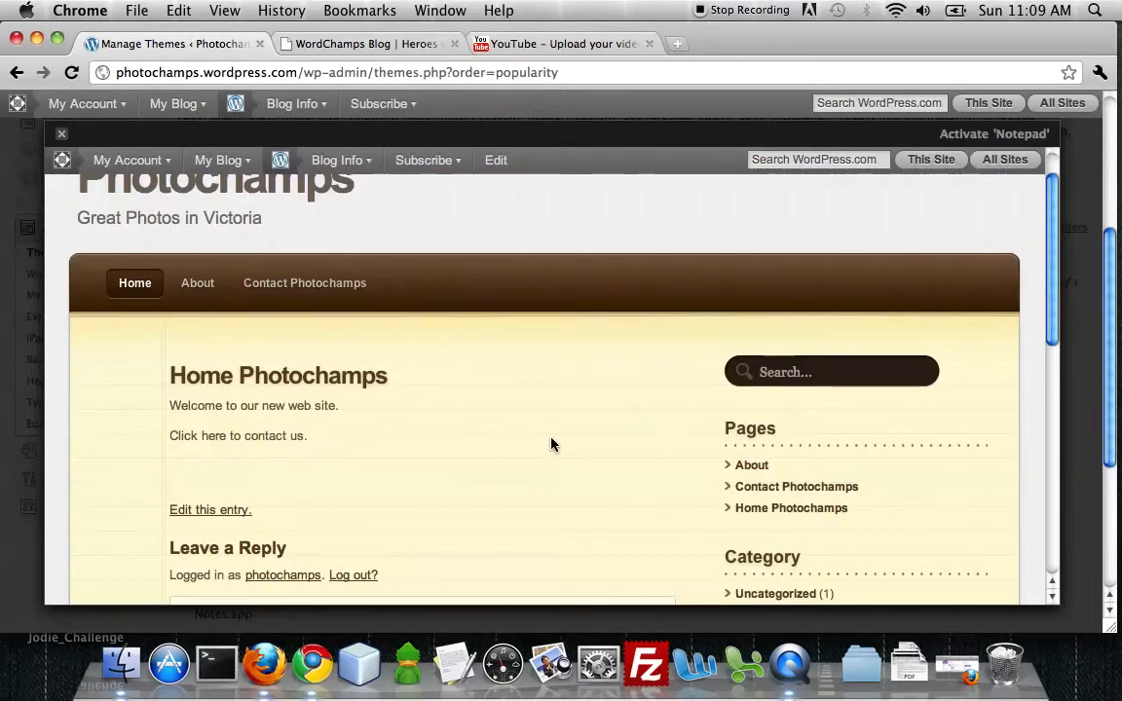
scroll(611, 455, "up", 1)
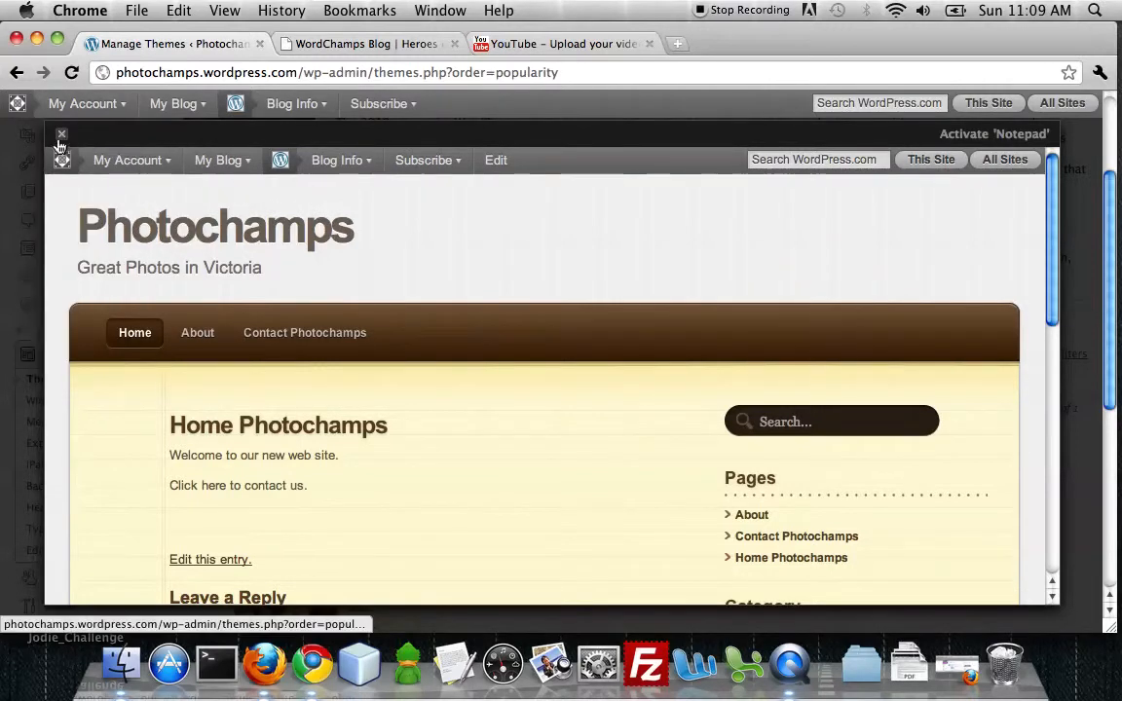
left_click(62, 138)
Step: Activate the Notepad theme in place of the current Twenty Ten theme
scroll(241, 296, "up", 5)
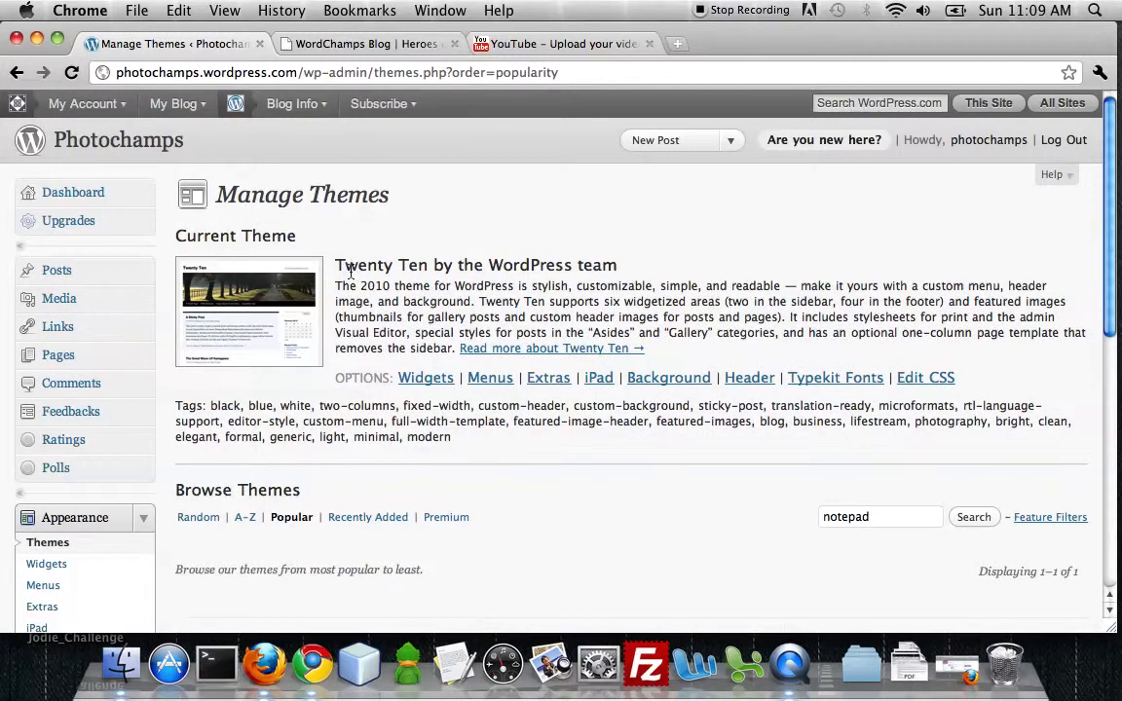
left_click_drag(338, 268, 429, 272)
left_click(445, 343)
scroll(611, 391, "down", 8)
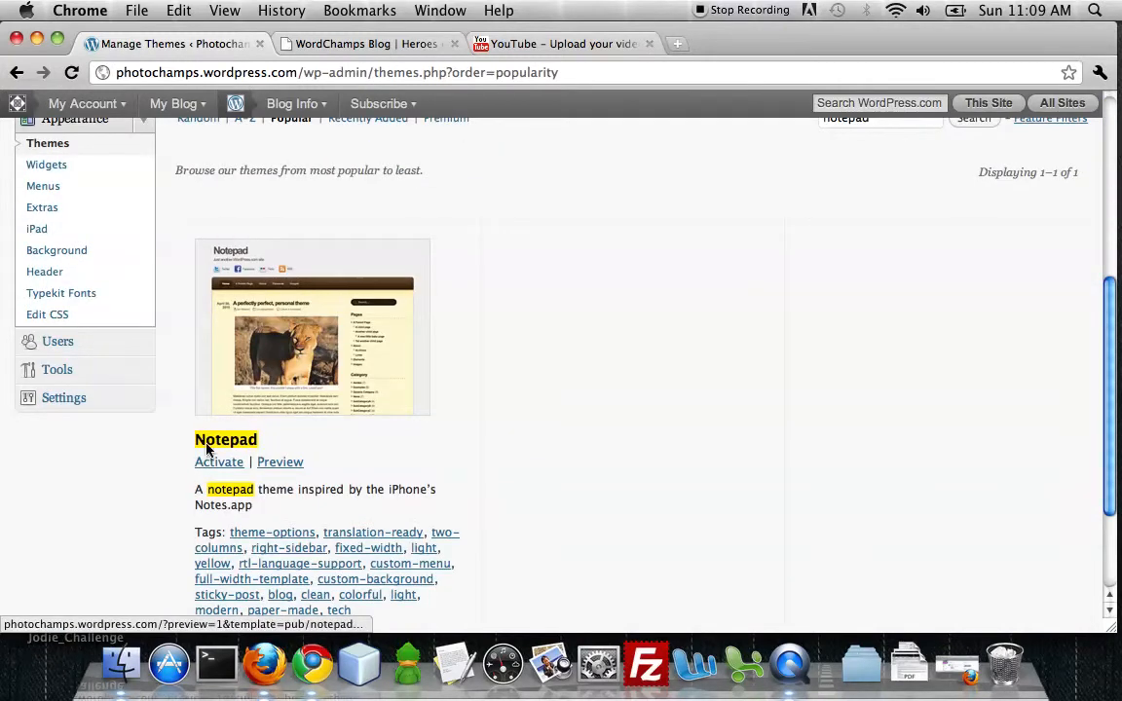
left_click(218, 463)
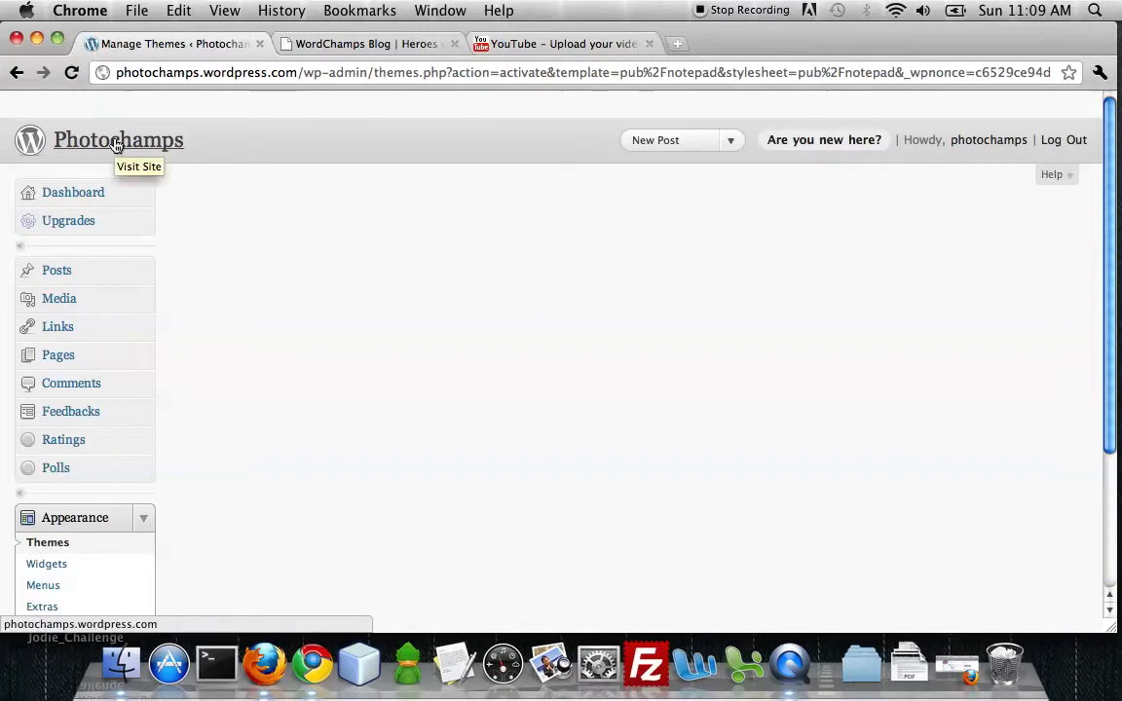
Step: Visit the live Photochamps site and examine the home page's navigation, content, comment form and sidebar in the Notepad theme
left_click(116, 143)
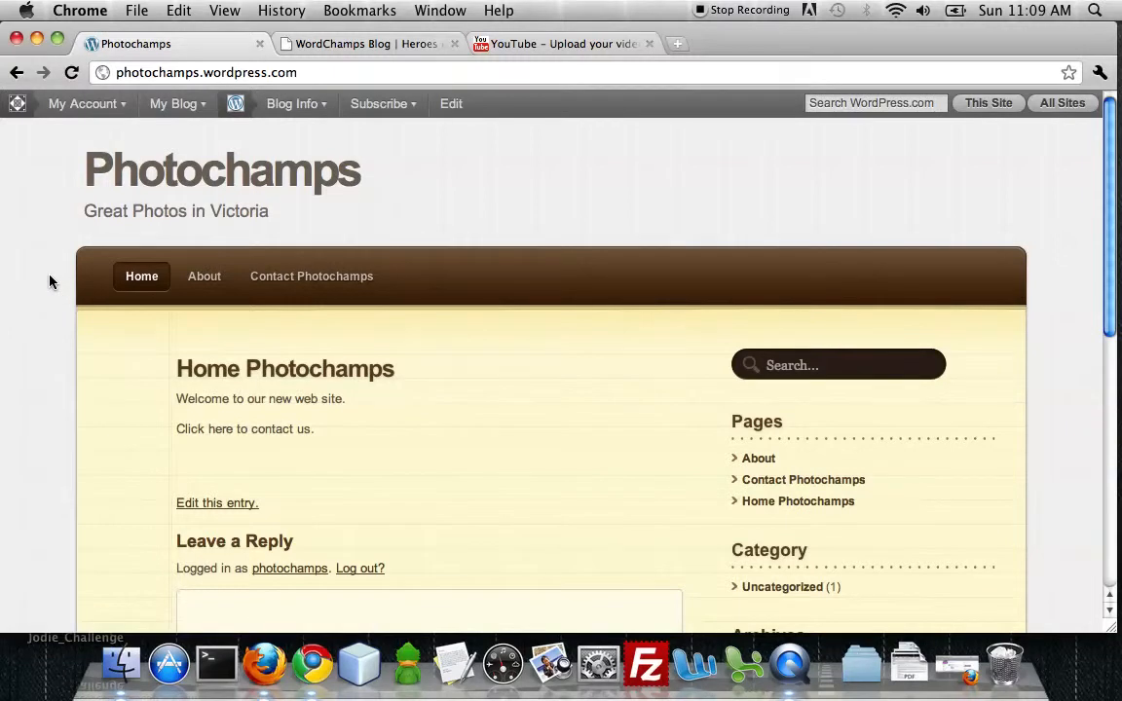
scroll(50, 281, "down", 10)
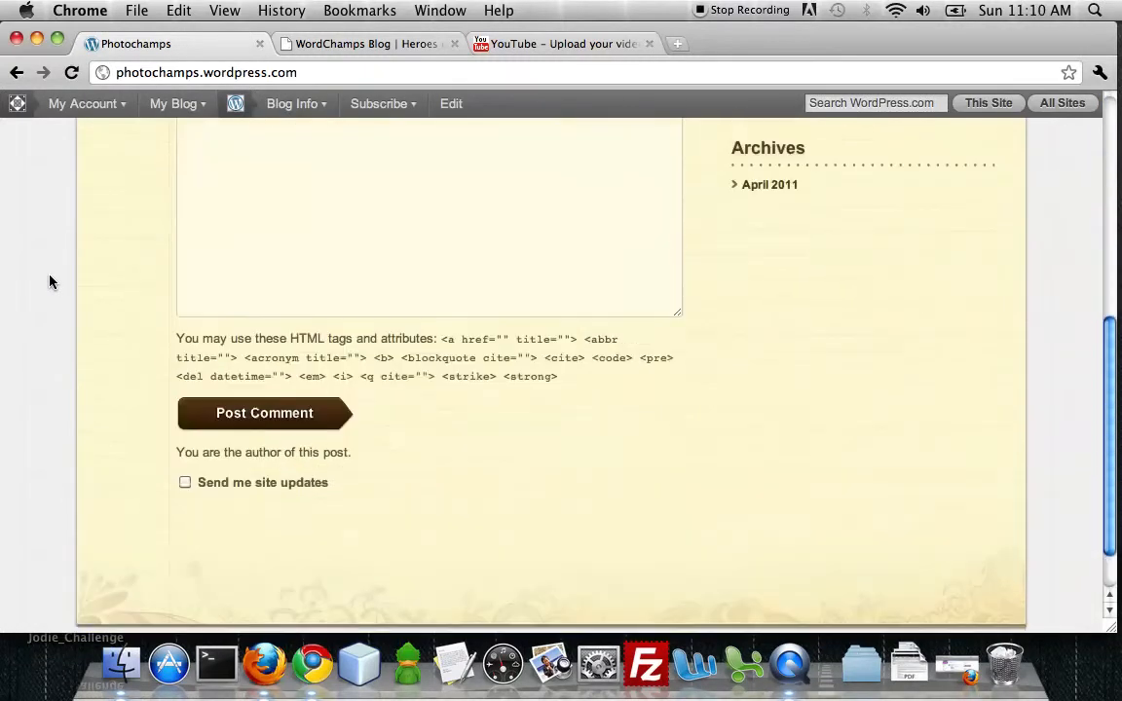
scroll(50, 282, "up", 10)
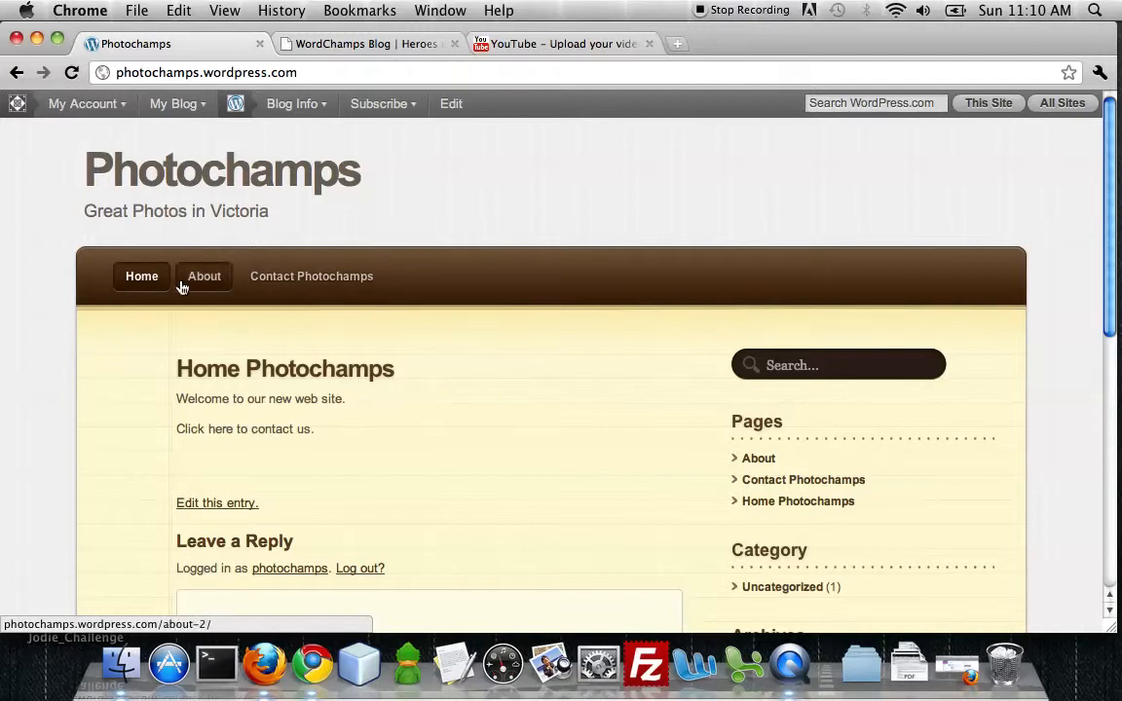
scroll(531, 430, "down", 3)
scroll(531, 429, "down", 2)
scroll(531, 429, "up", 5)
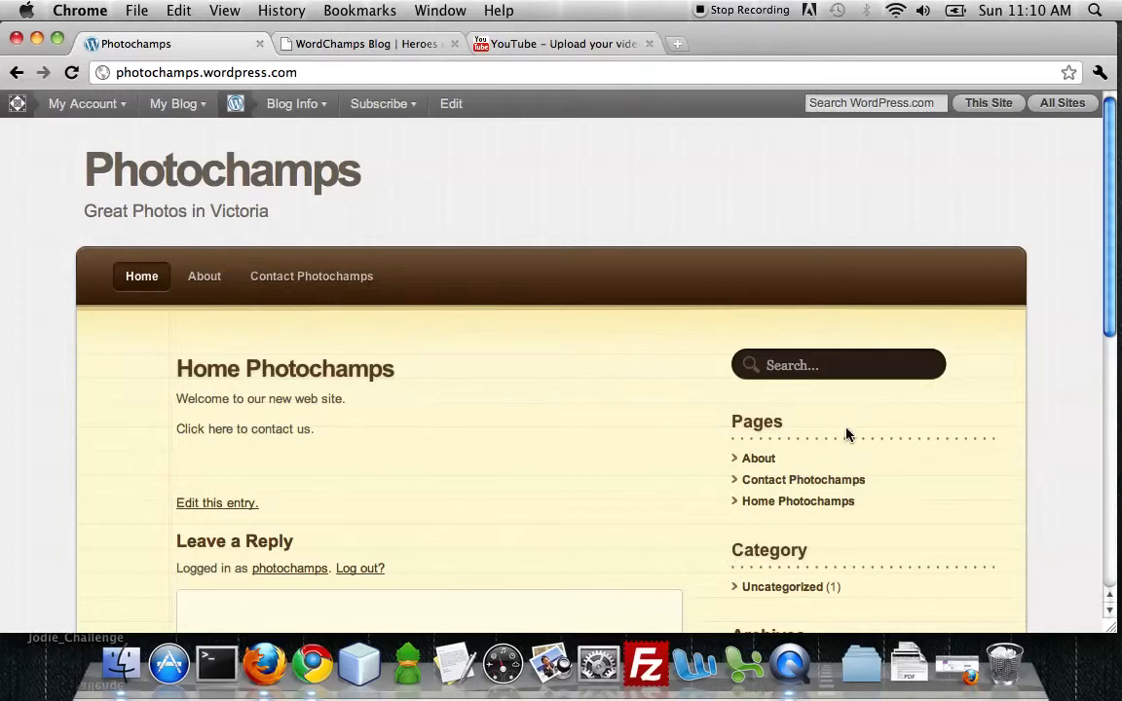
scroll(876, 465, "down", 3)
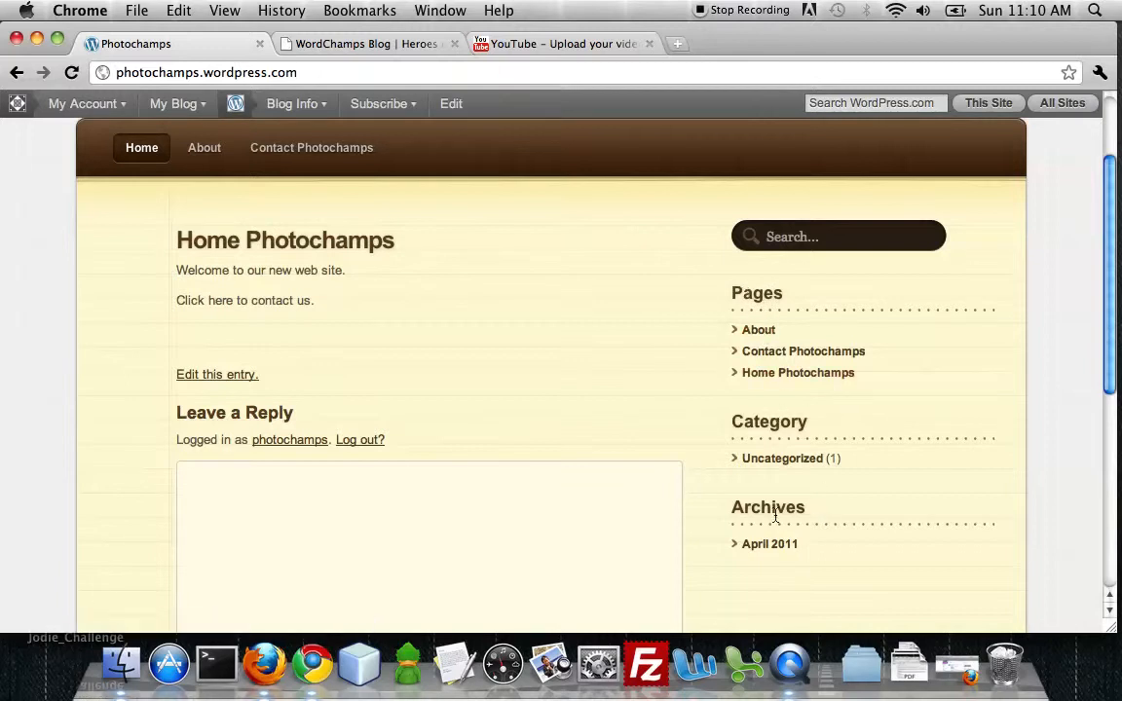
scroll(753, 497, "up", 3)
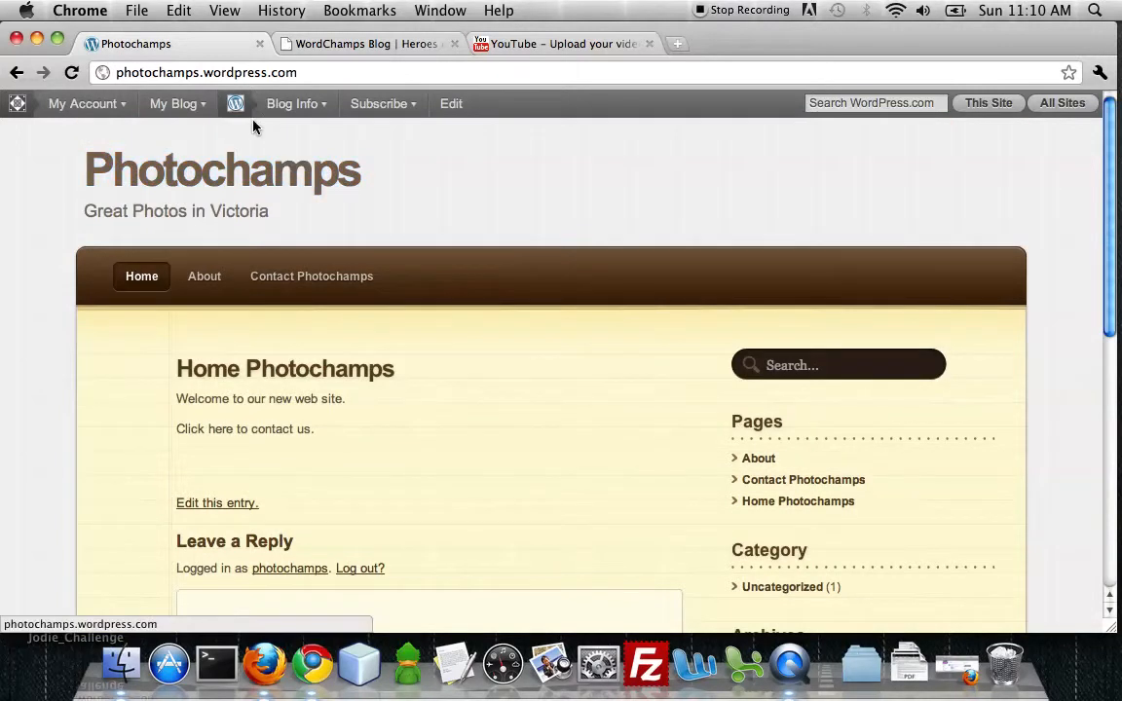
Step: Return to the blog's dashboard and open the Widgets page of the appearance settings
mouse_move(178, 107)
left_click(186, 132)
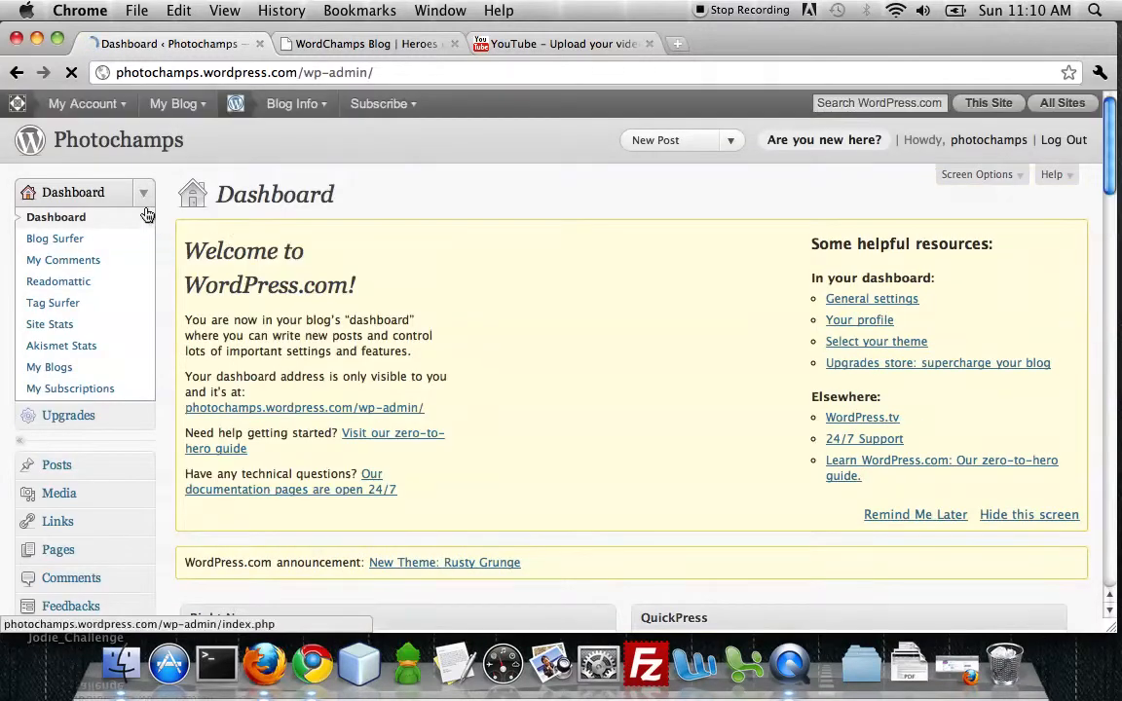
left_click(141, 198)
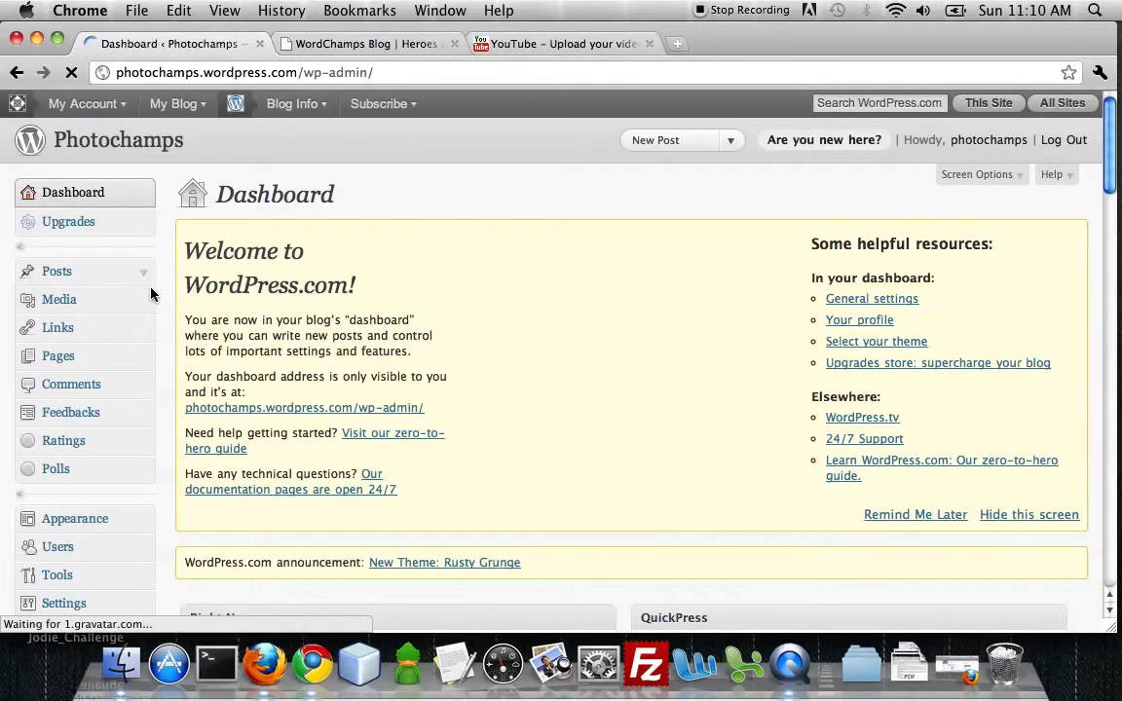
scroll(149, 373, "down", 3)
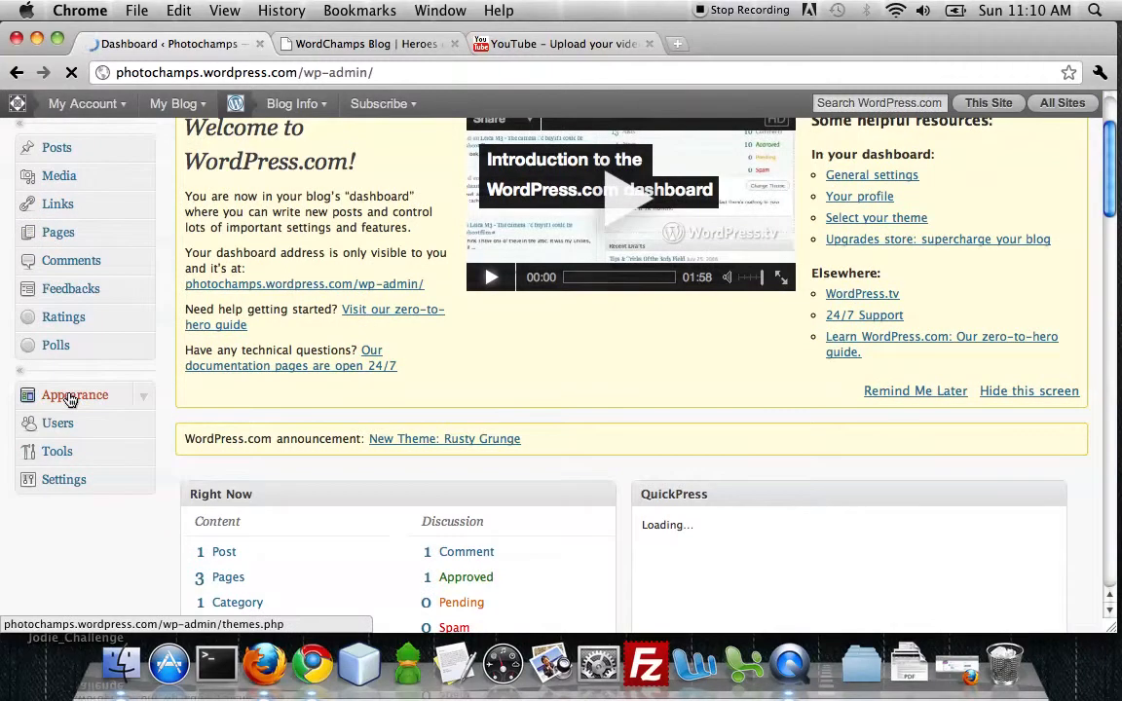
left_click(143, 397)
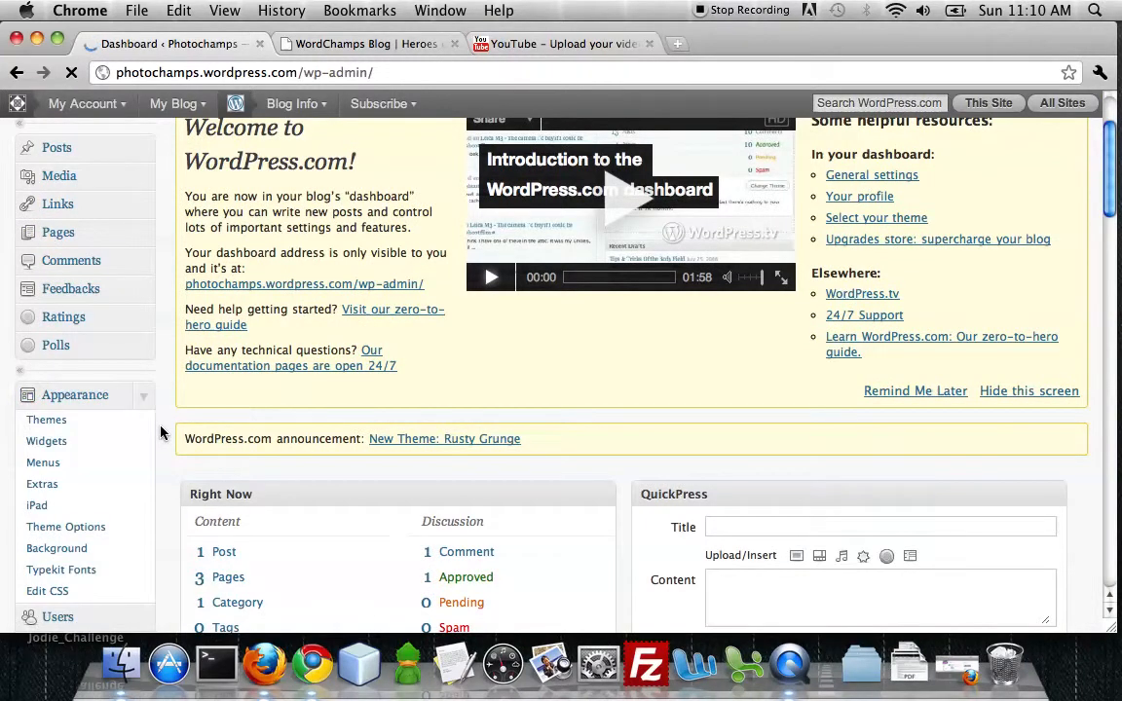
scroll(146, 405, "down", 2)
scroll(162, 431, "down", 1)
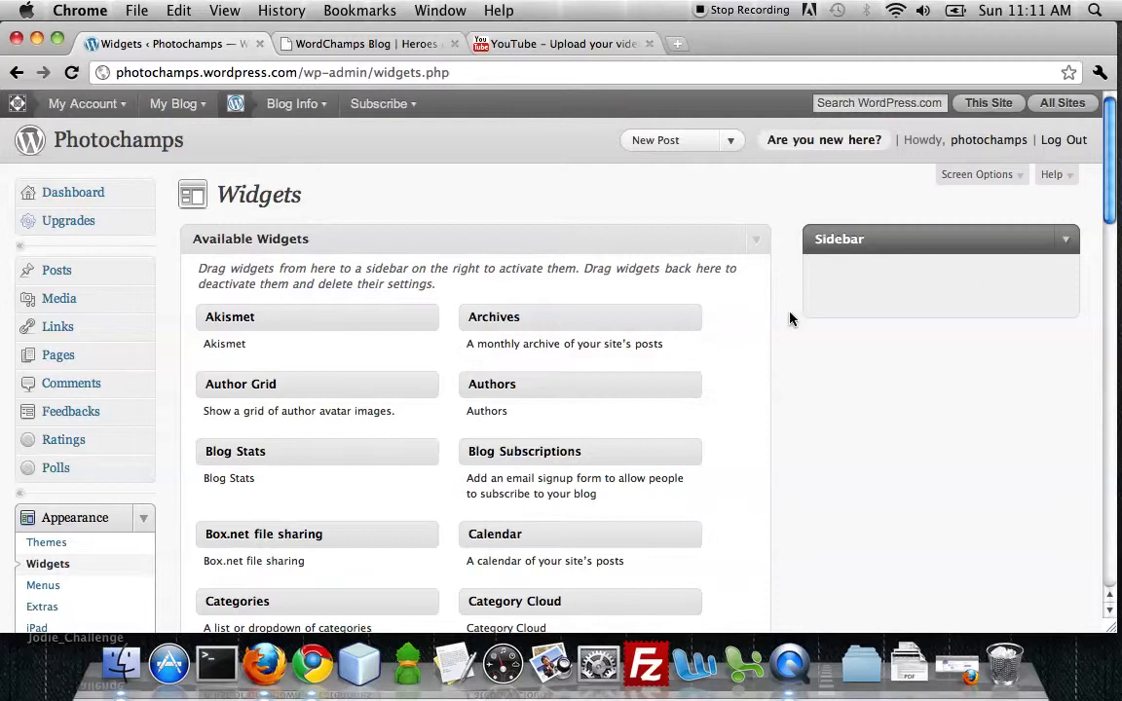
Step: Collapse the available widgets and move the inactive "Contact Info" text widget into the sidebar
left_click(760, 252)
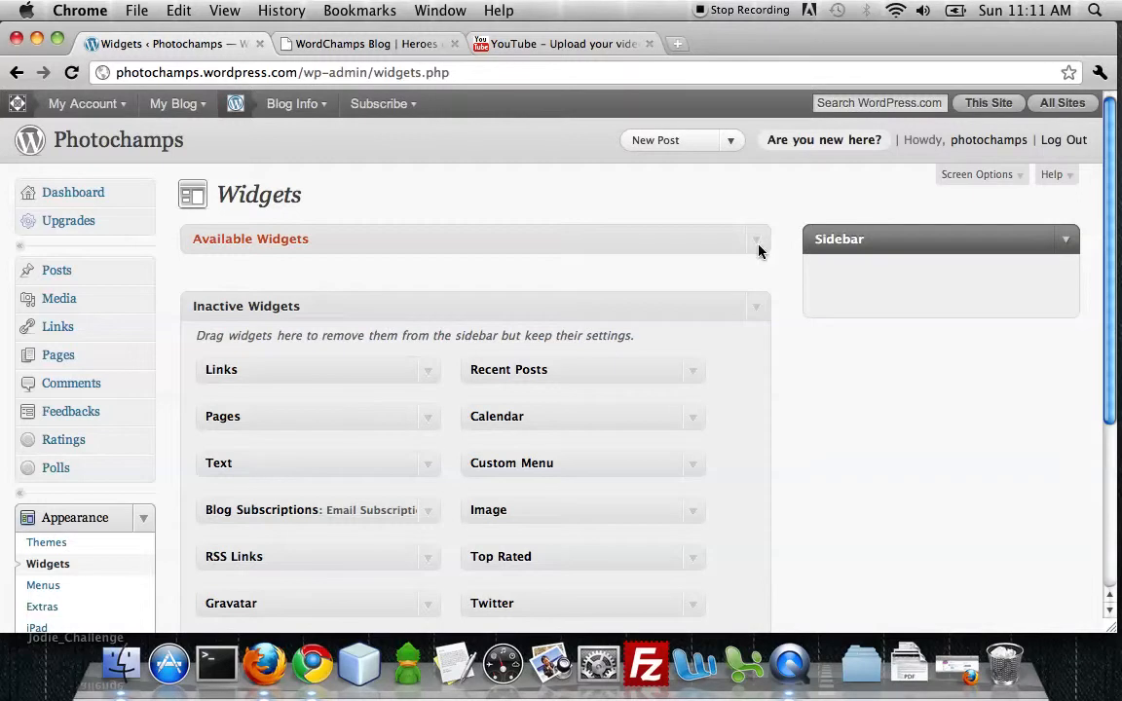
right_click(760, 251)
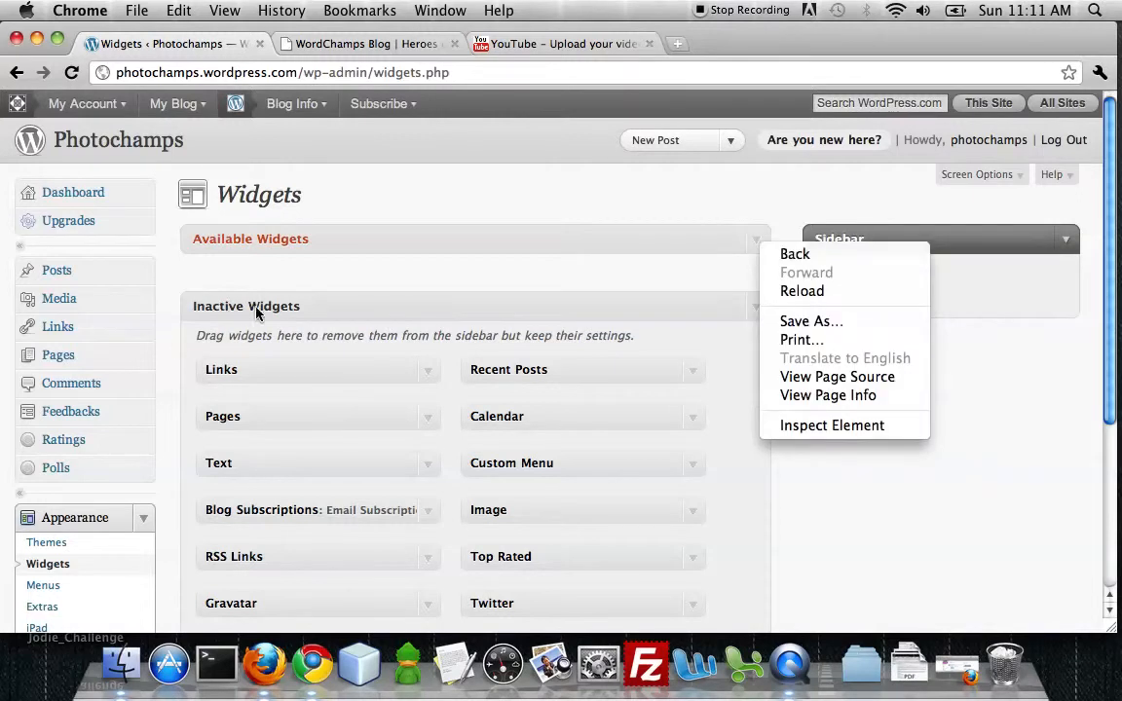
left_click(888, 575)
scroll(842, 498, "down", 5)
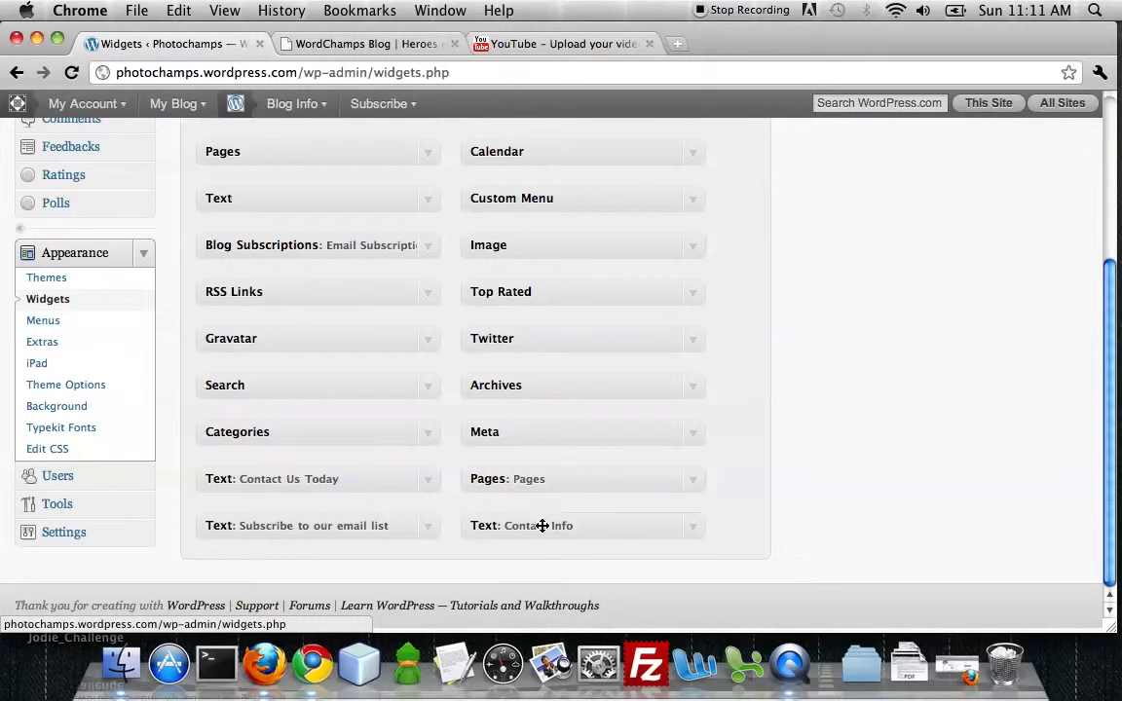
left_click_drag(543, 526, 894, 193)
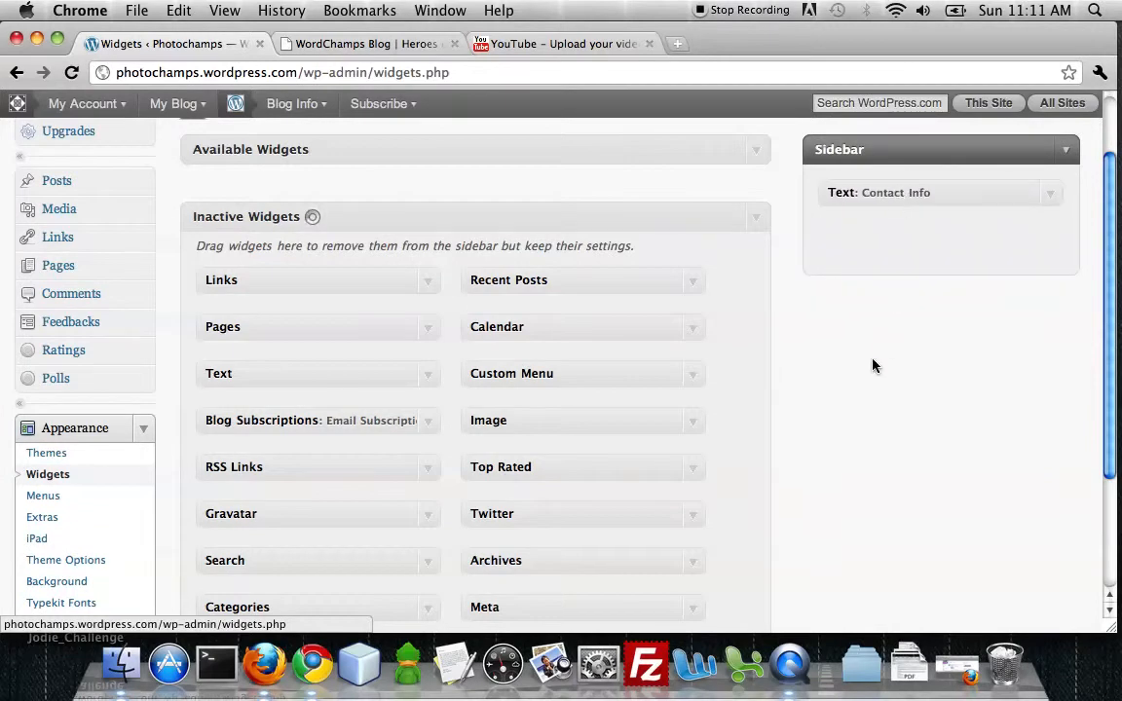
Step: Move the inactive "Subscribe to our email list" text widget into the sidebar above Contact Info
scroll(872, 365, "down", 4)
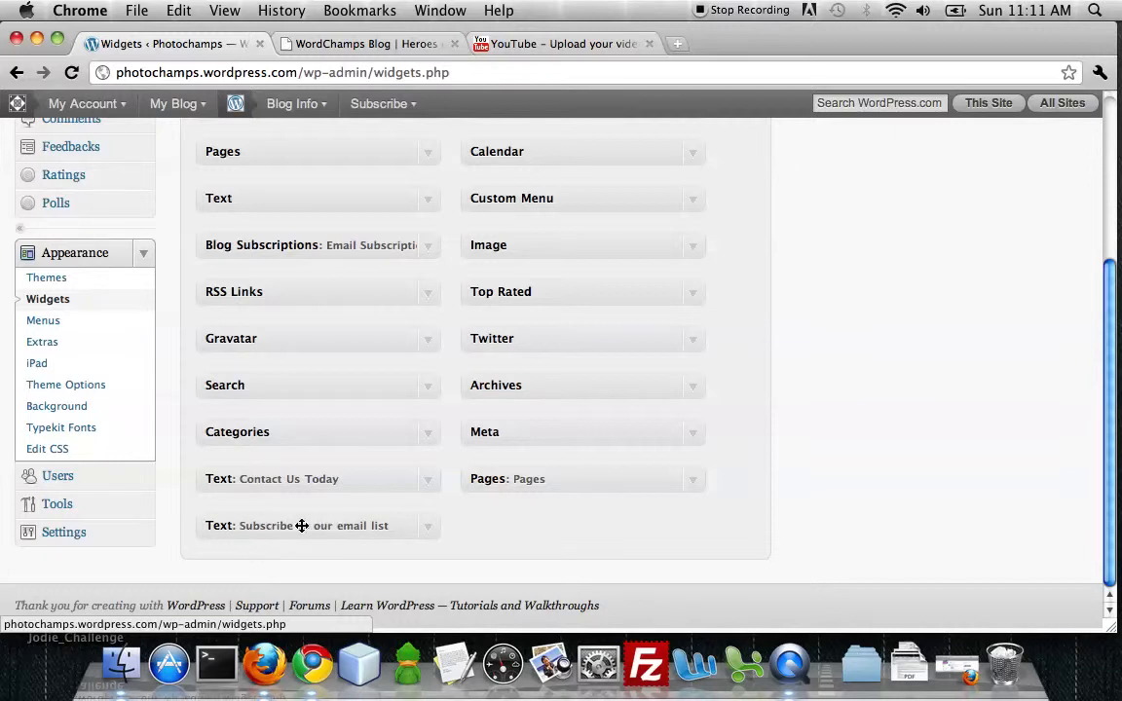
left_click_drag(301, 527, 928, 162)
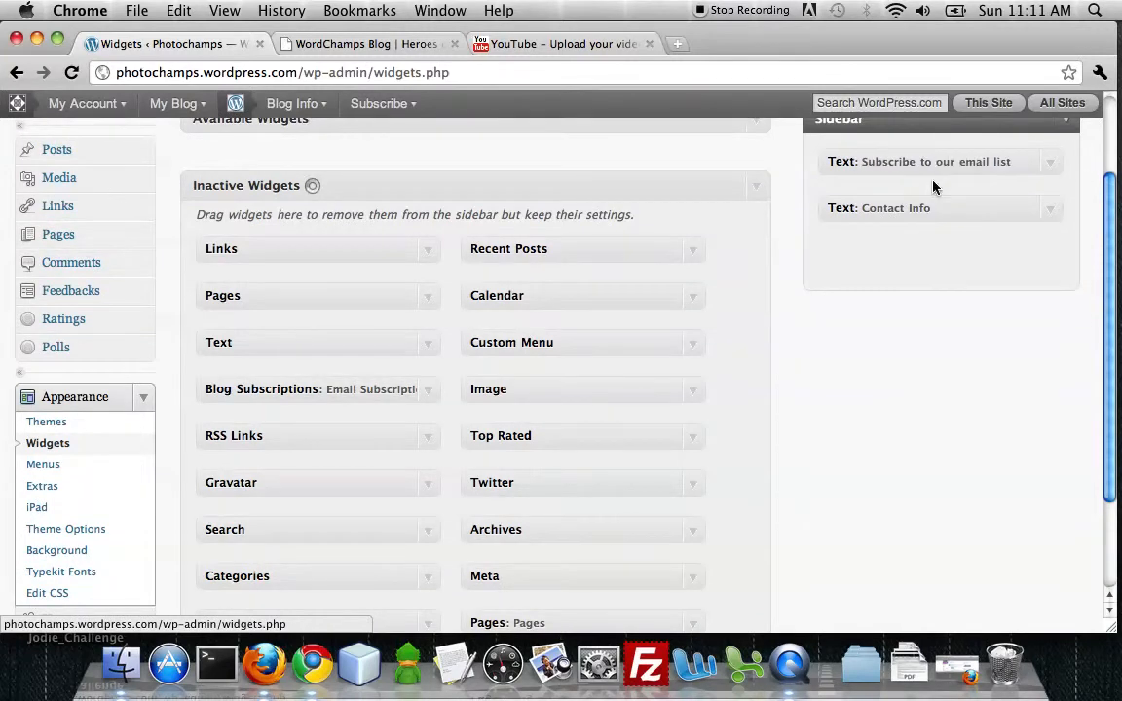
scroll(979, 418, "up", 3)
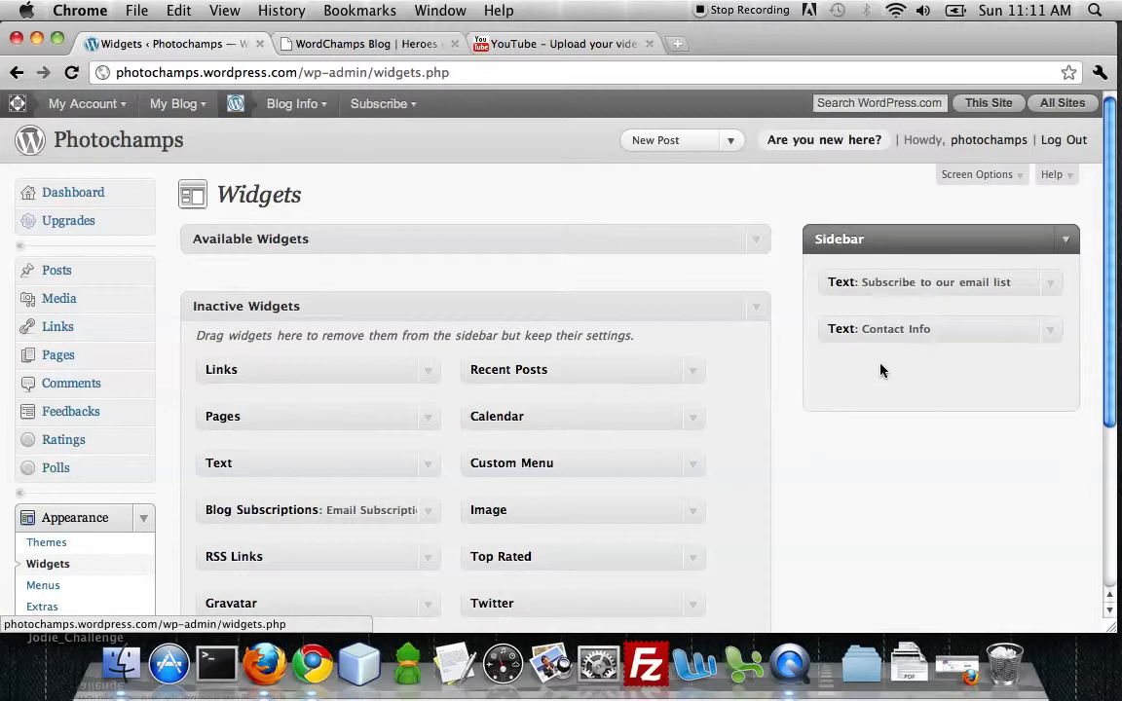
Step: Visit the live site and check the email subscription and contact information in the home page's sidebar
left_click(386, 45)
left_click(156, 41)
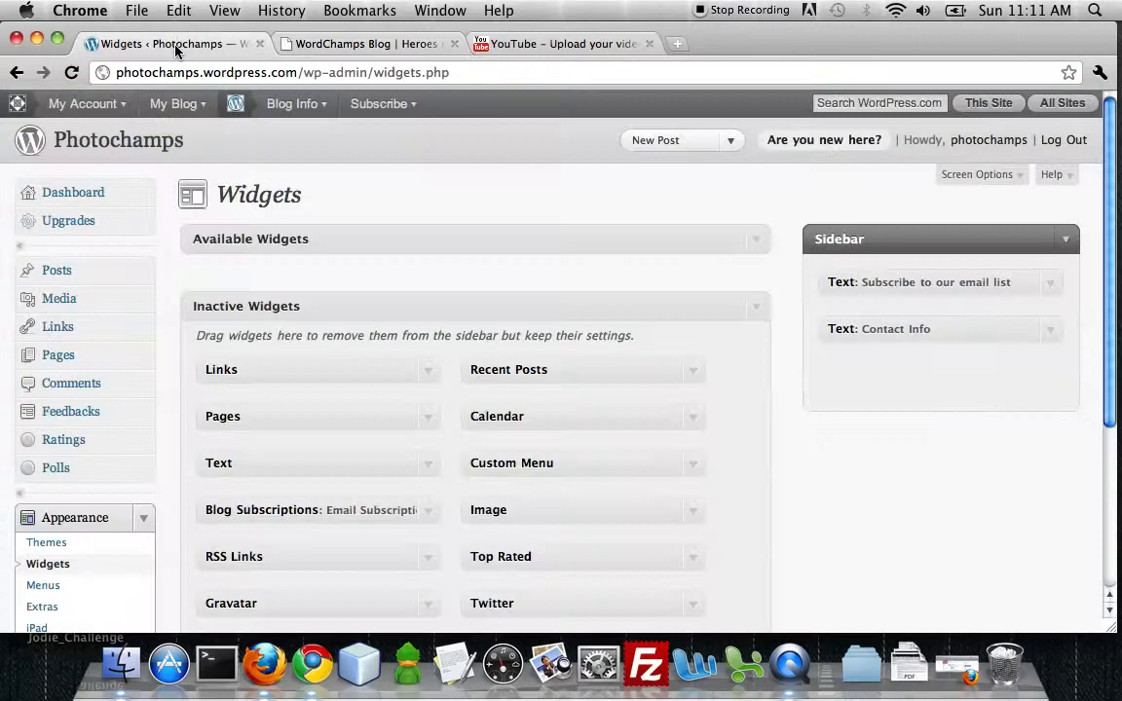
left_click(110, 144)
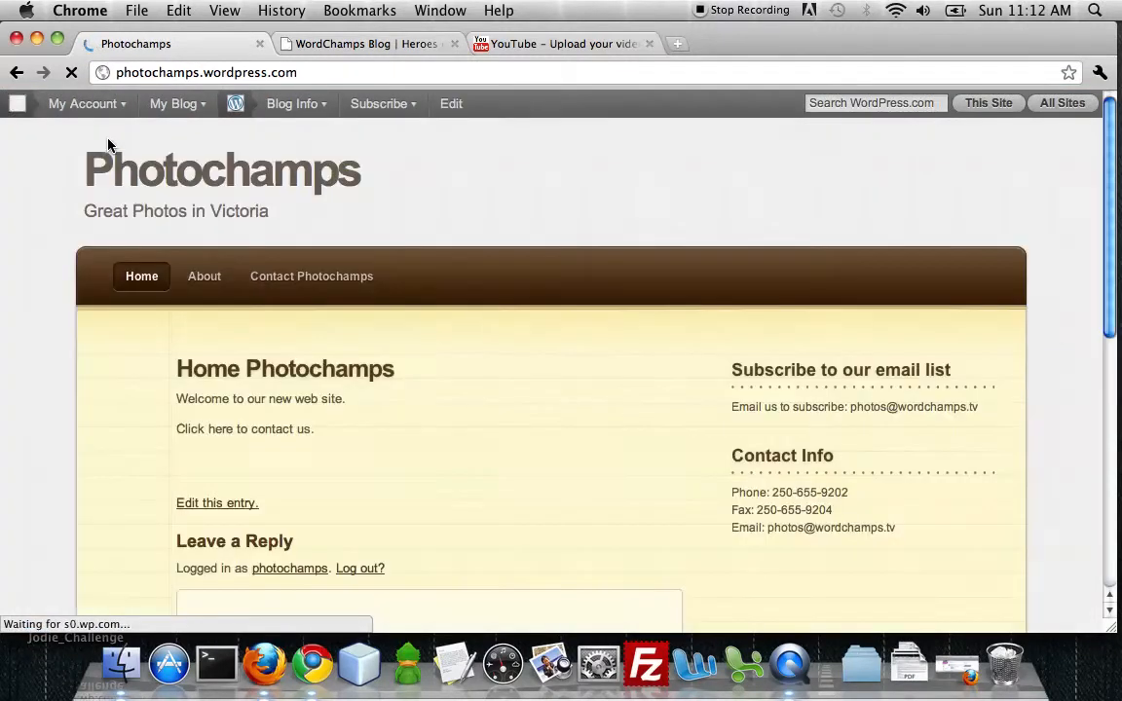
scroll(779, 331, "down", 4)
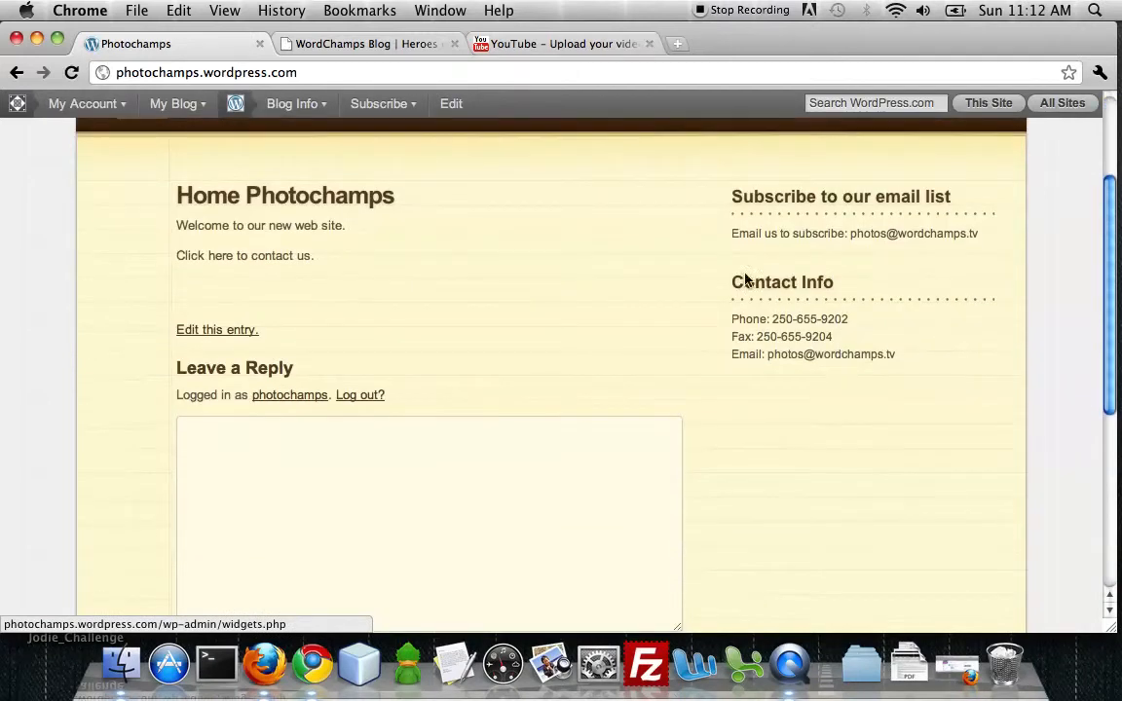
scroll(665, 395, "up", 4)
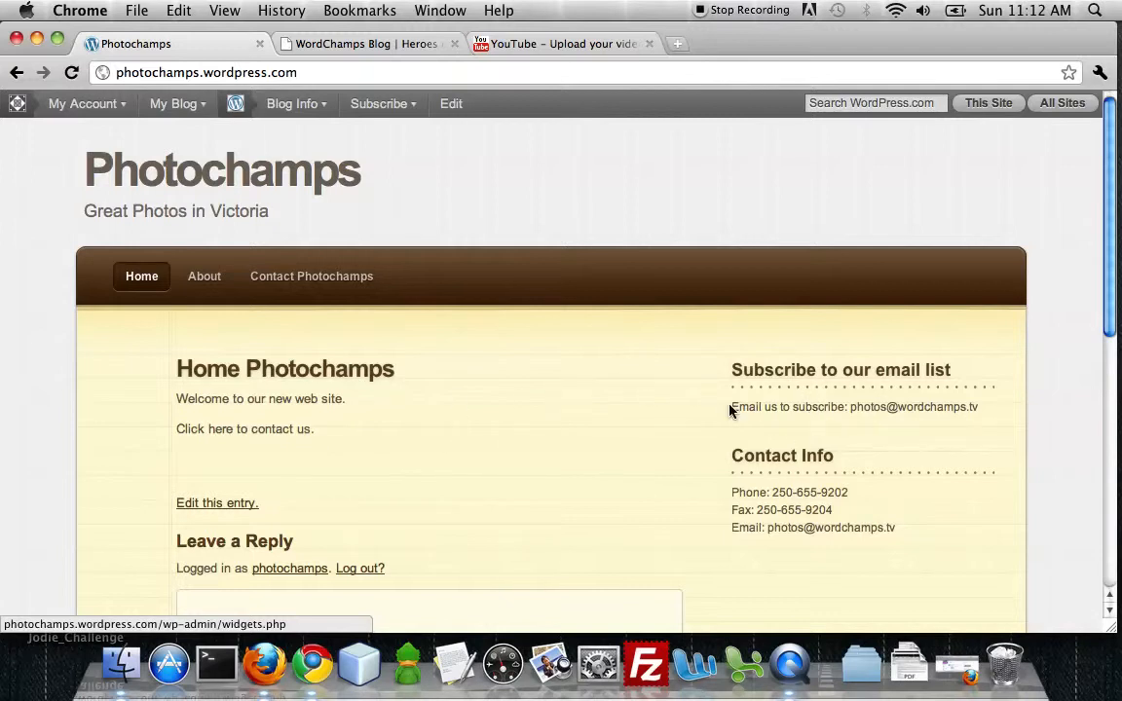
left_click_drag(732, 407, 1007, 406)
left_click(875, 407)
Step: Return to the blog's dashboard and open the Manage Themes page
mouse_move(353, 102)
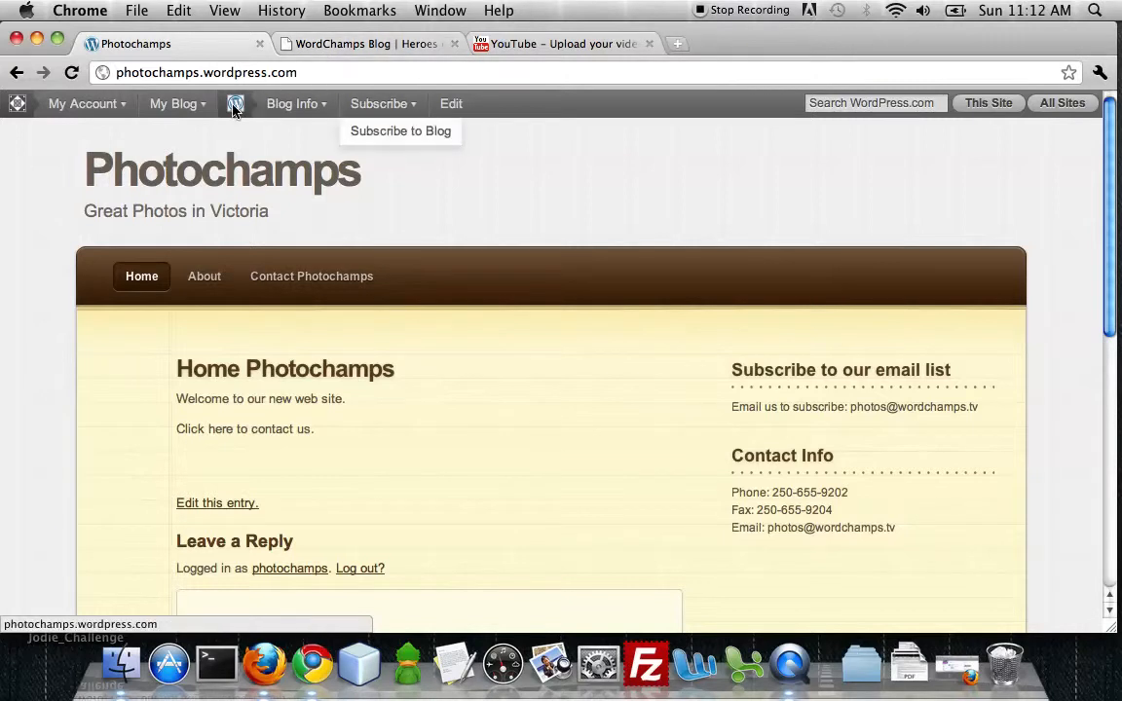
mouse_move(175, 103)
left_click(160, 131)
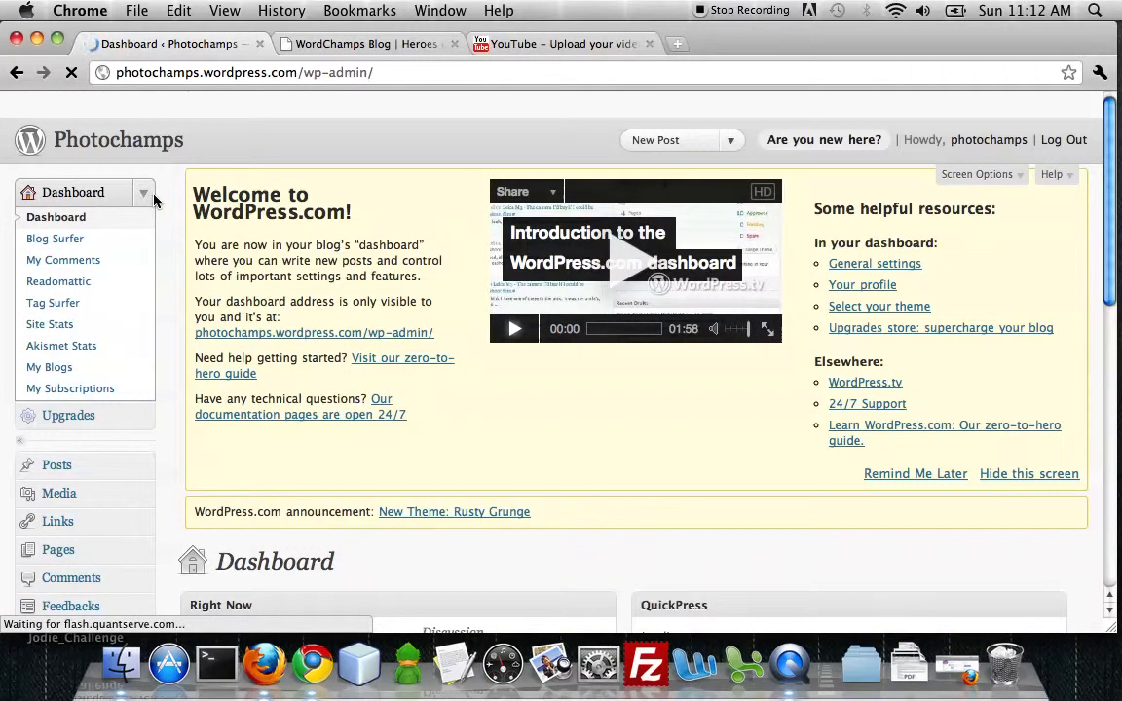
scroll(166, 218, "down", 5)
scroll(153, 329, "down", 3)
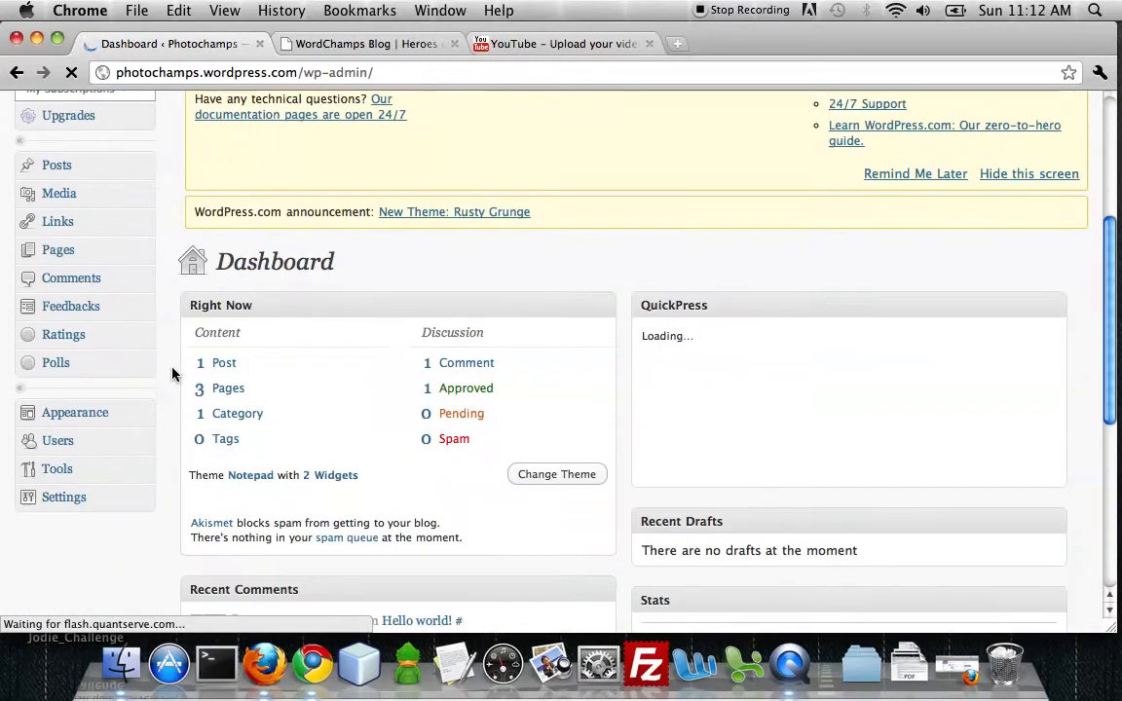
left_click(146, 417)
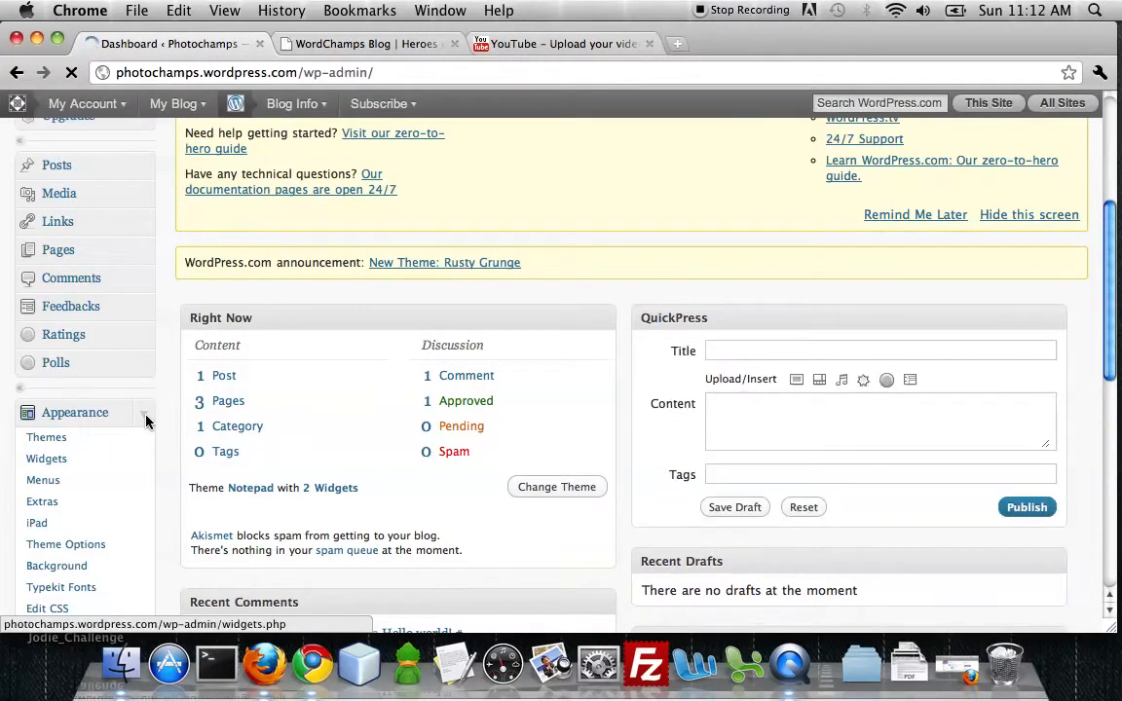
left_click(48, 441)
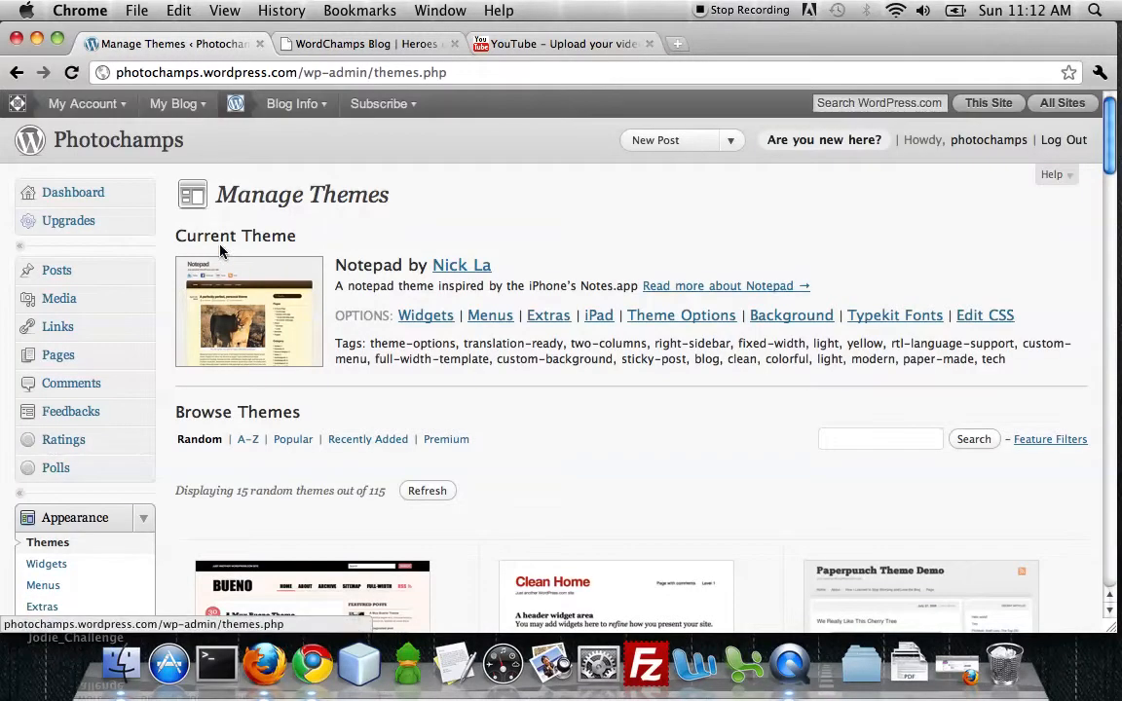
Step: Look through the random themes, list them by popularity instead and look at the first ones
scroll(516, 356, "down", 6)
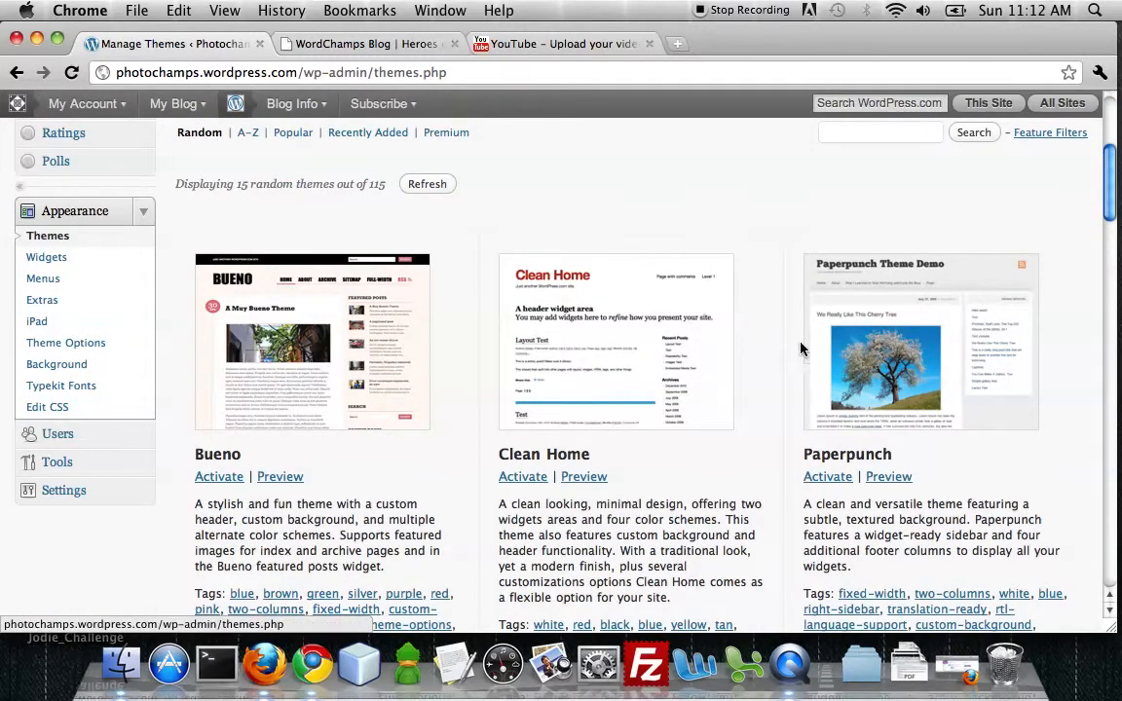
scroll(801, 413, "down", 2)
scroll(801, 416, "up", 6)
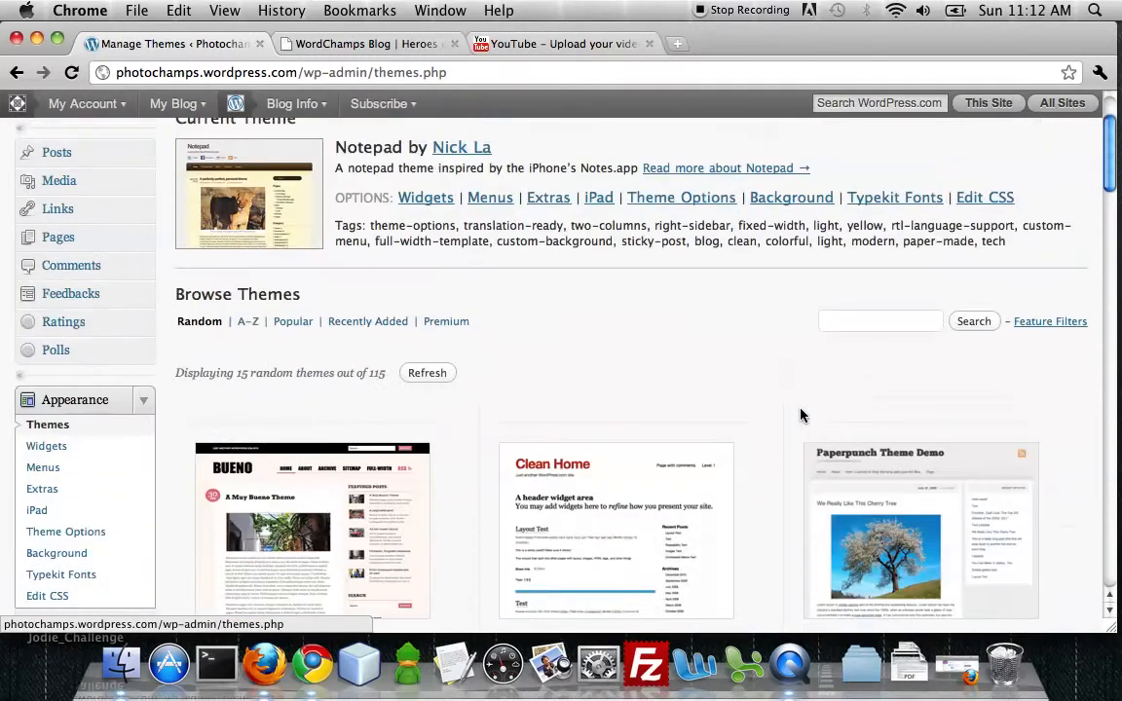
left_click(287, 329)
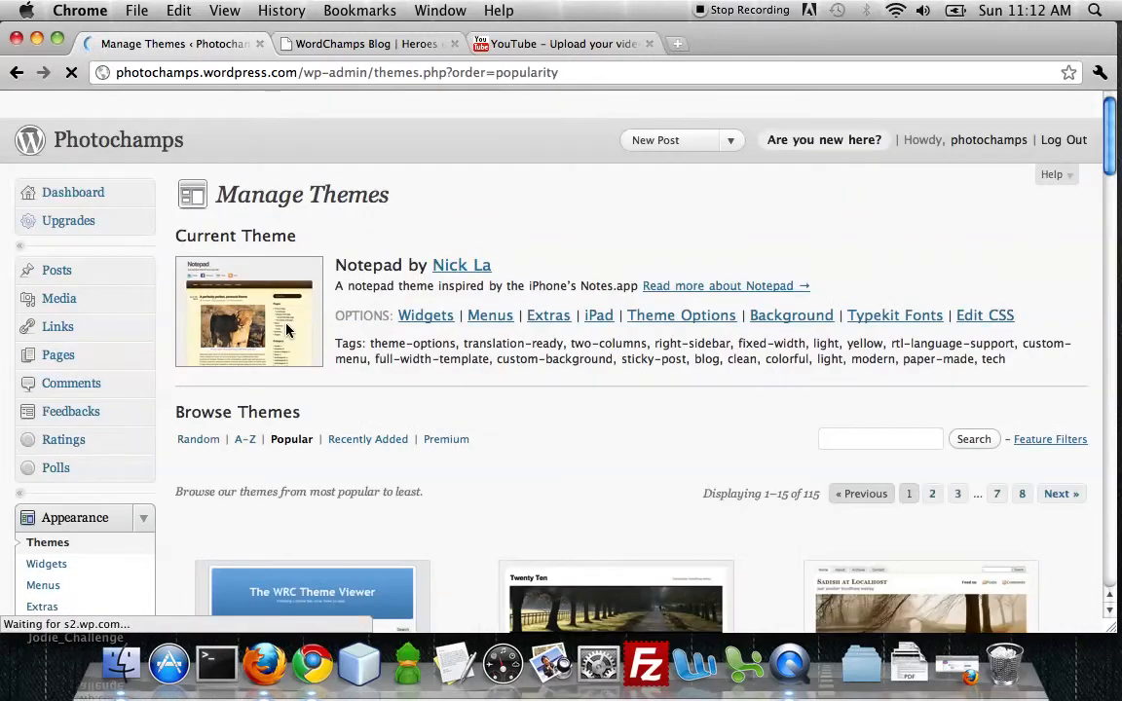
scroll(540, 467, "down", 4)
scroll(542, 467, "down", 1)
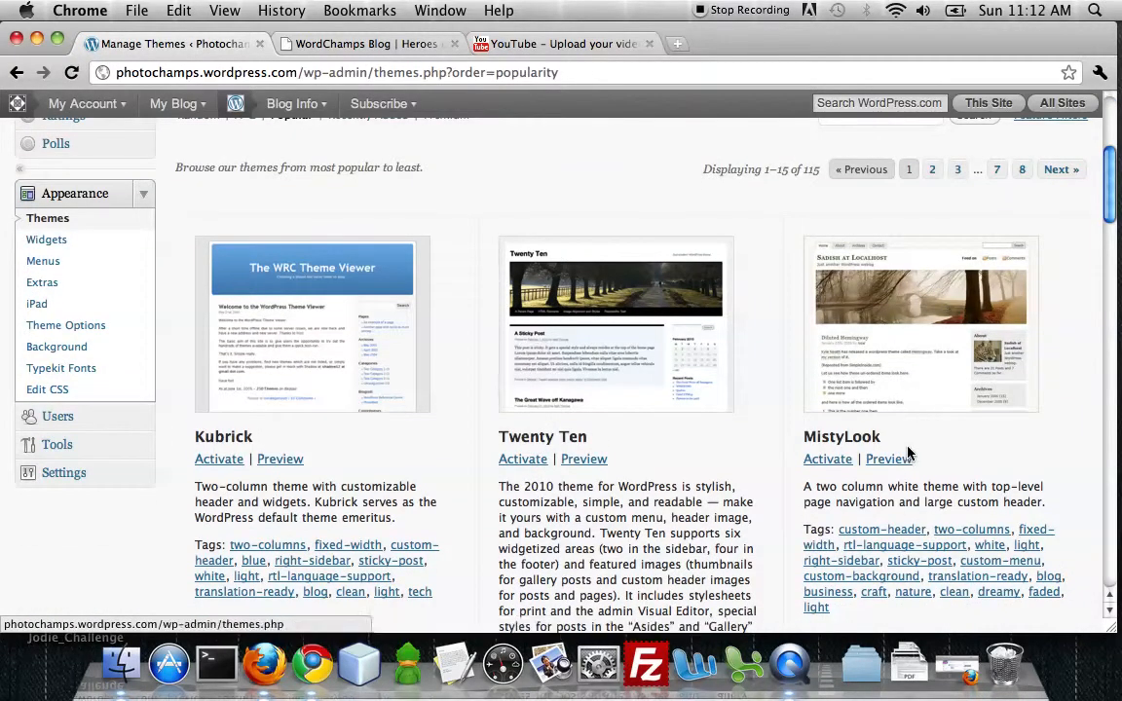
Step: Preview the MistyLook theme on the site, examine its page navigation tabs, and close the preview
left_click(889, 460)
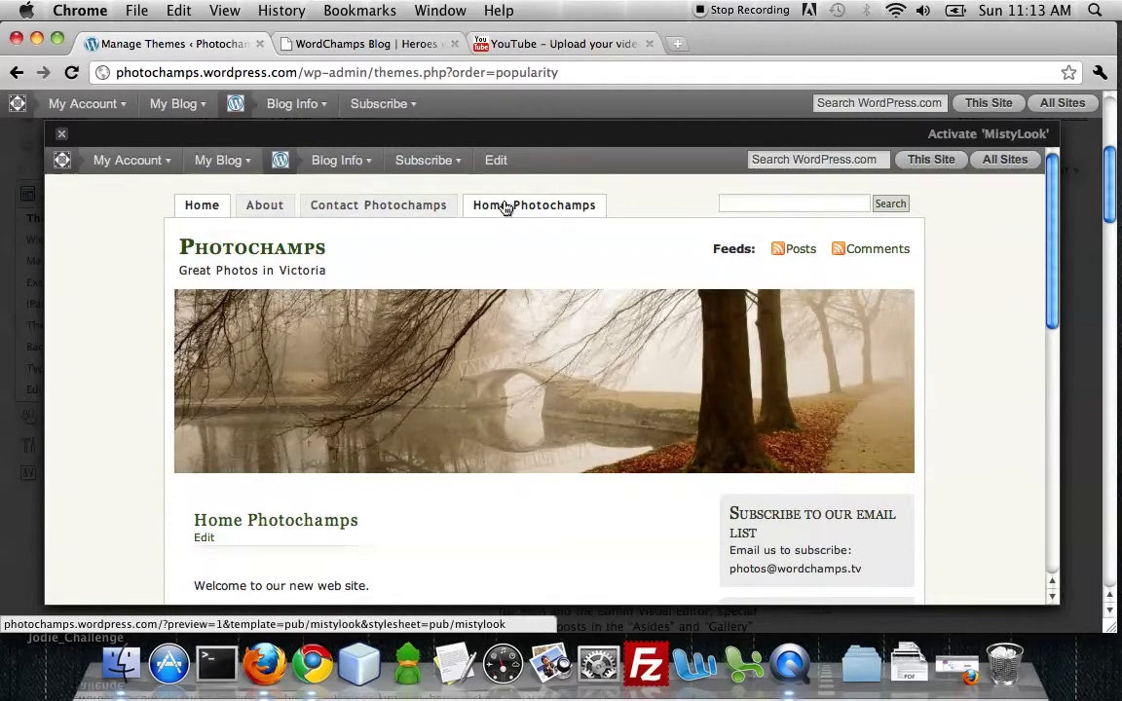
left_click(61, 133)
scroll(760, 454, "down", 15)
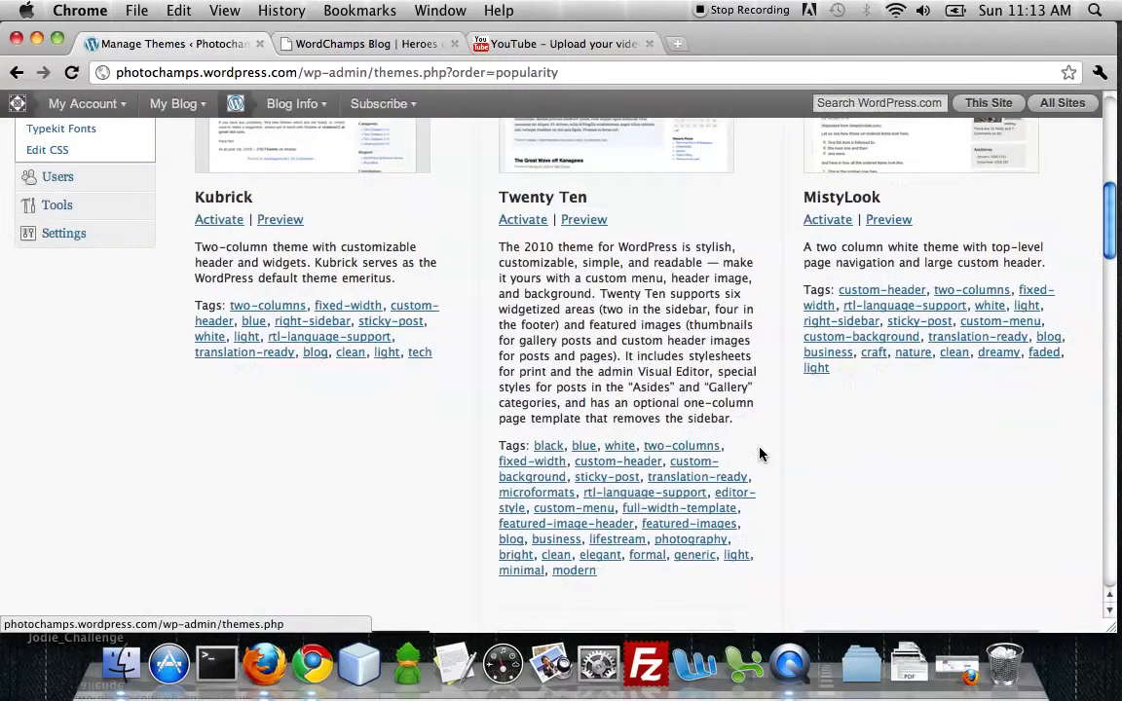
scroll(759, 454, "up", 15)
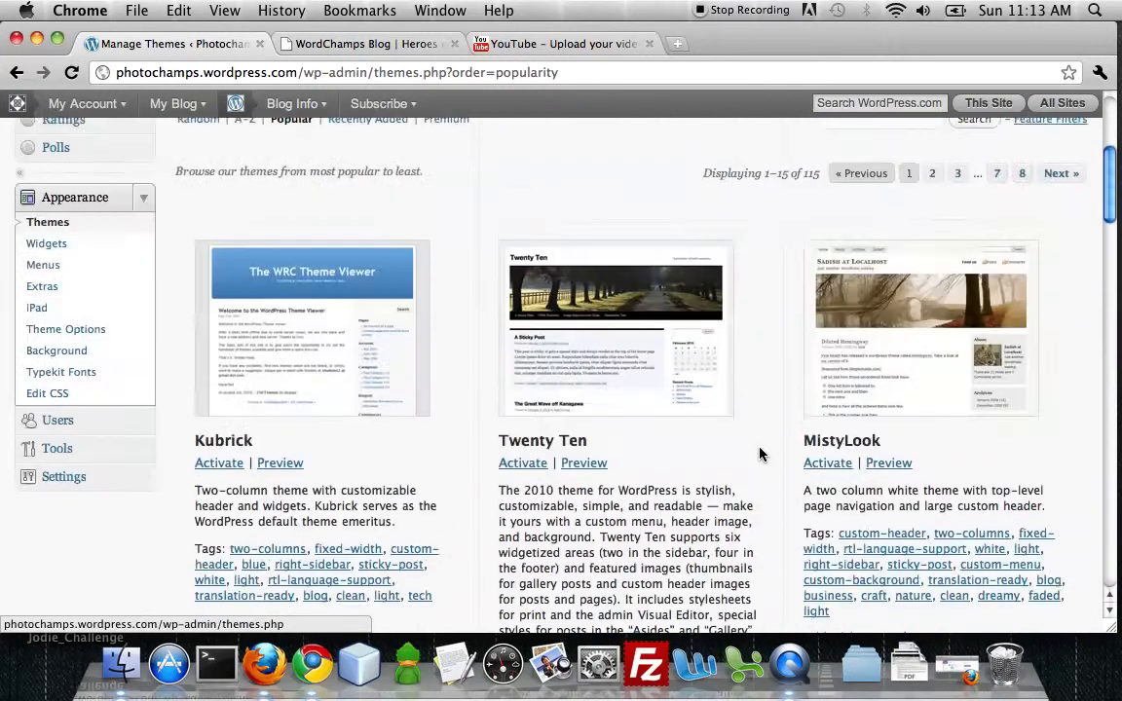
left_click(889, 466)
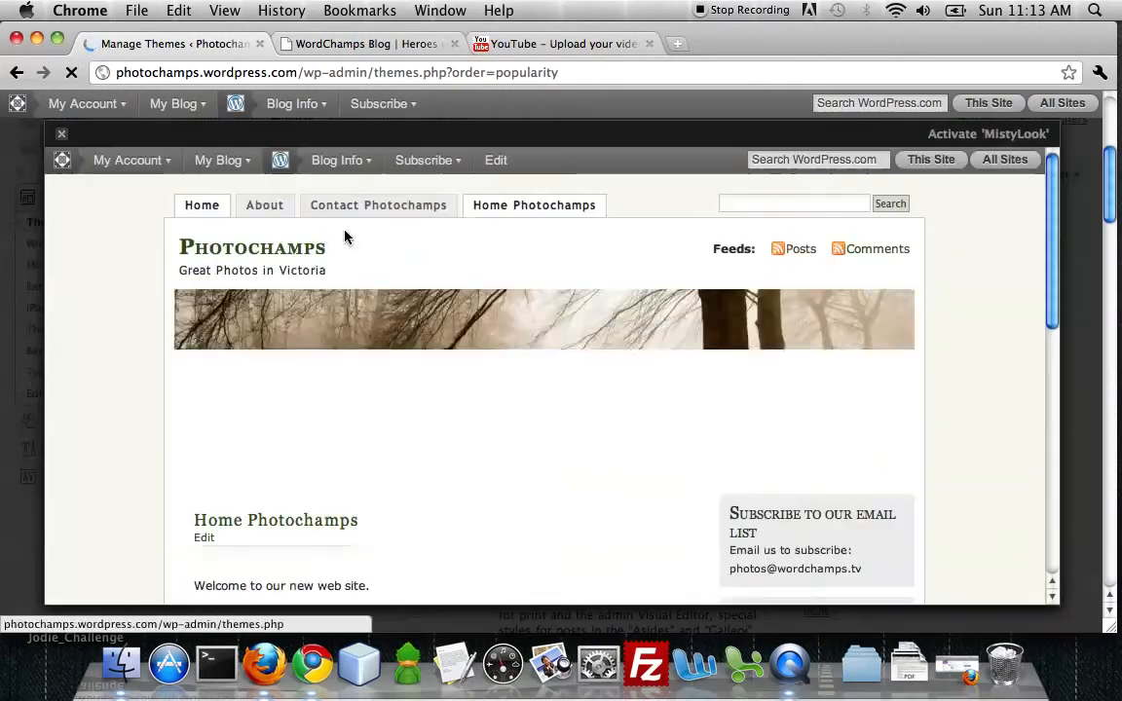
left_click(61, 140)
scroll(491, 383, "up", 5)
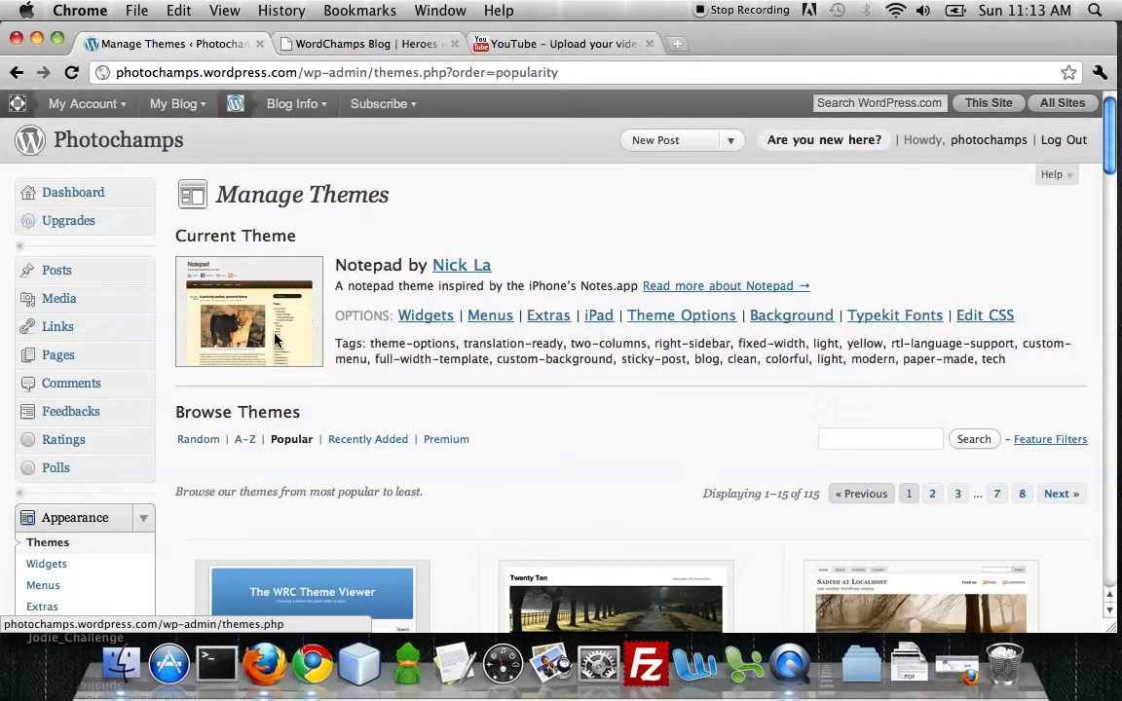
scroll(366, 501, "down", 3)
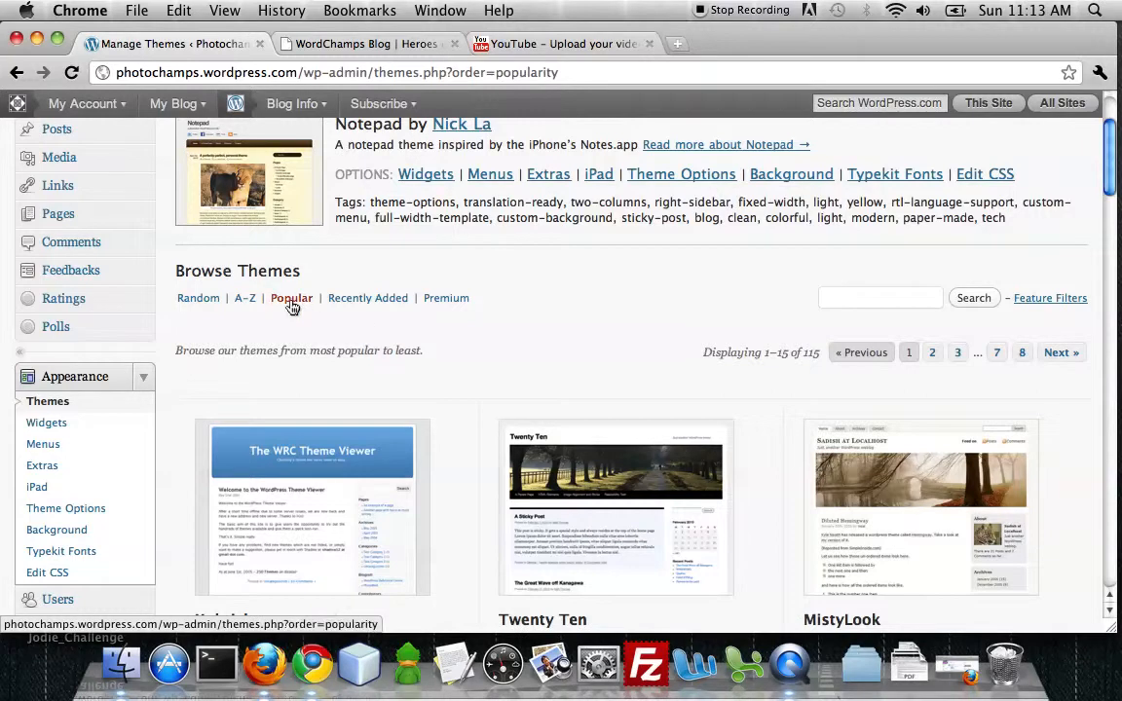
scroll(454, 307, "up", 3)
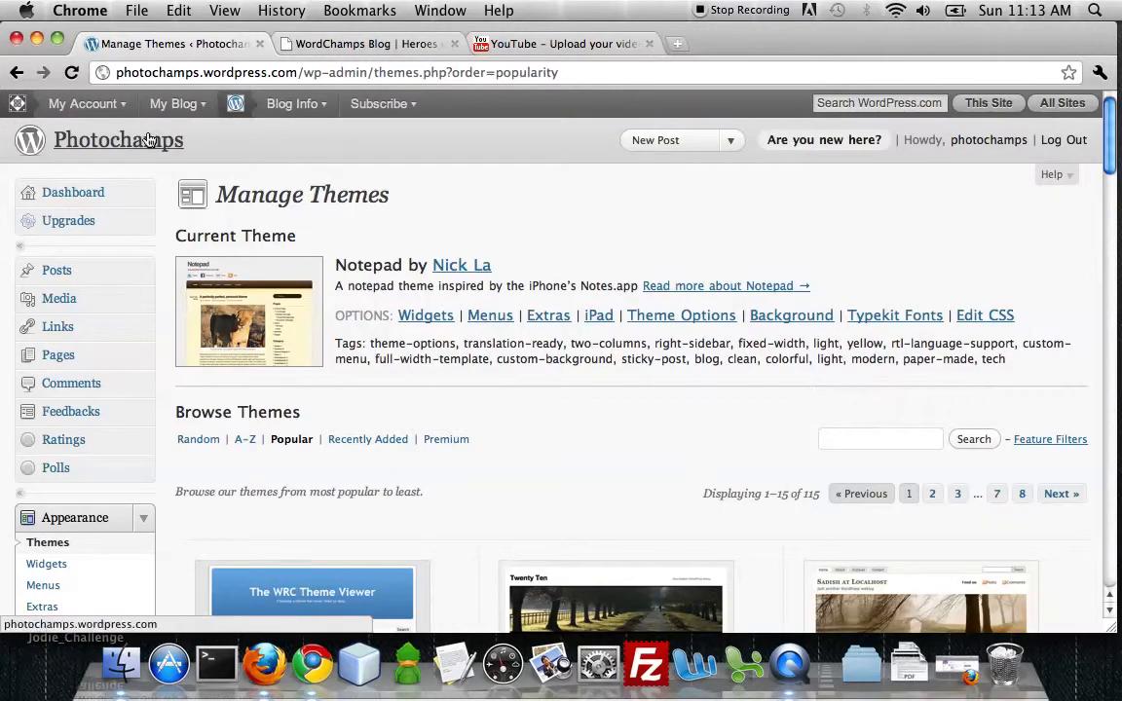